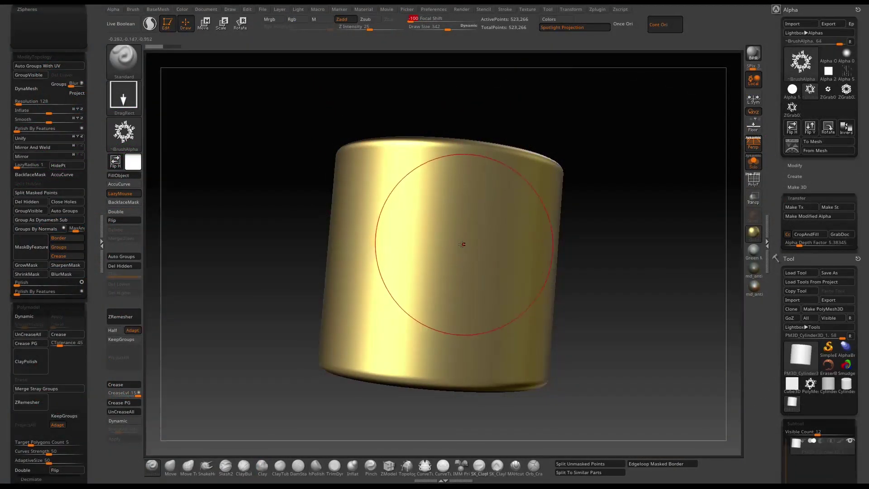
Emboss the circular ornament alpha on the side of the gold cylinder and smooth part of its relief.
{"action": "key", "text": "z"}
{"action": "left_click_drag", "start_coordinate": [432, 247], "coordinate": [452, 272]}
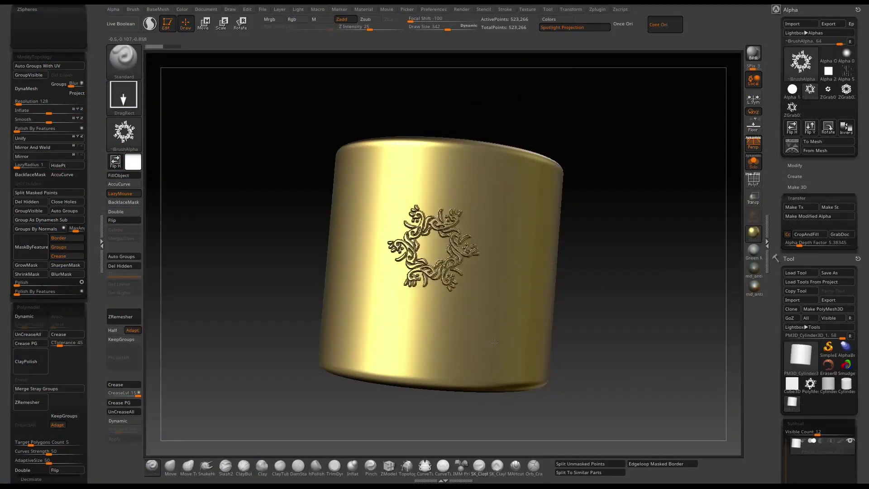
{"action": "left_click_drag", "start_coordinate": [623, 307], "coordinate": [613, 300]}
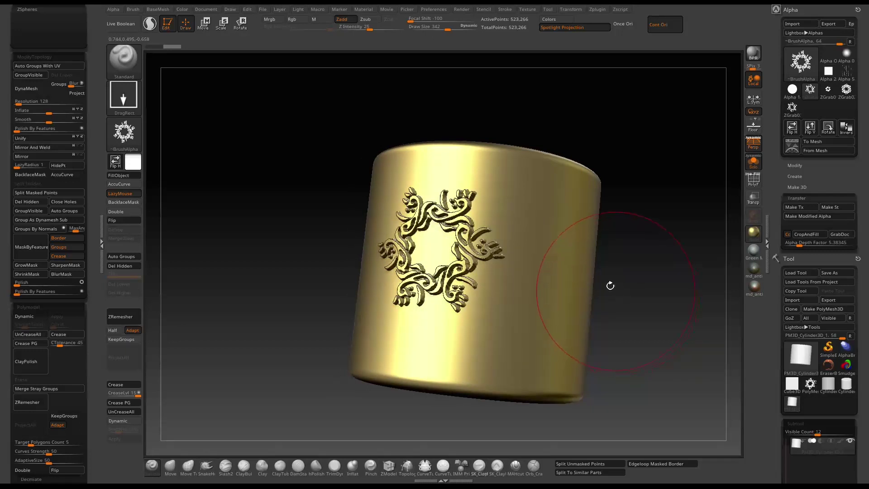
{"action": "left_click_drag", "start_coordinate": [454, 222], "coordinate": [490, 228], "text": "shift"}
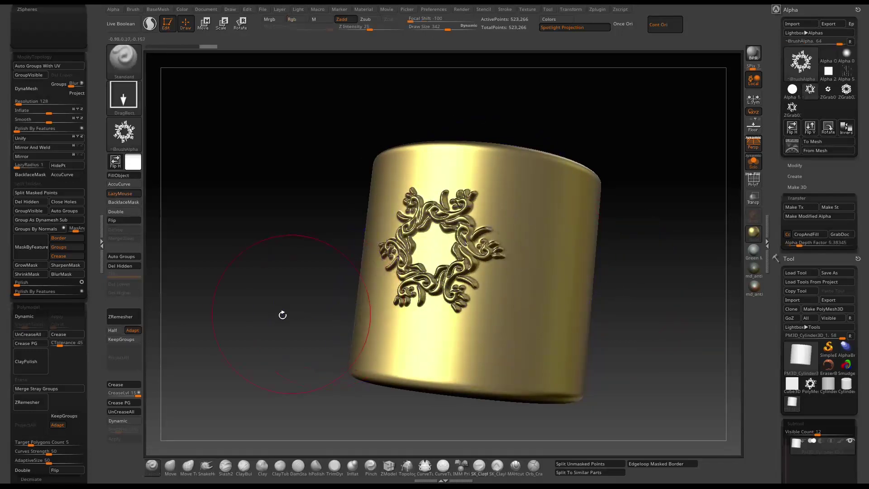
{"action": "mouse_move", "coordinate": [283, 312]}
{"action": "left_mouse_down"}
{"action": "mouse_move", "coordinate": [295, 327]}
{"action": "mouse_move", "coordinate": [286, 329]}
{"action": "left_mouse_up"}
Add a Cube3D primitive to the empty canvas, make it editable and convert it to a PolyMesh3D.
{"action": "left_click", "coordinate": [800, 112]}
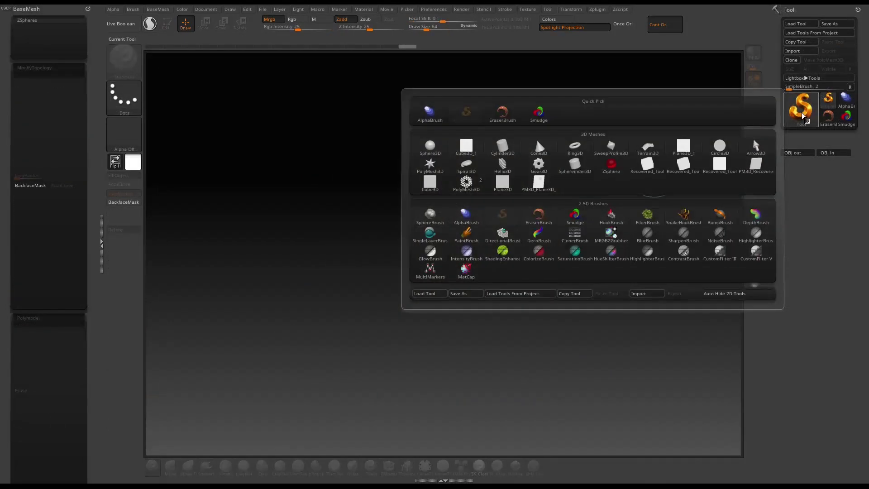
{"action": "left_click", "coordinate": [468, 147]}
{"action": "left_click_drag", "start_coordinate": [421, 229], "coordinate": [439, 333]}
{"action": "key", "text": "t"}
{"action": "left_click_drag", "start_coordinate": [589, 262], "coordinate": [605, 284]}
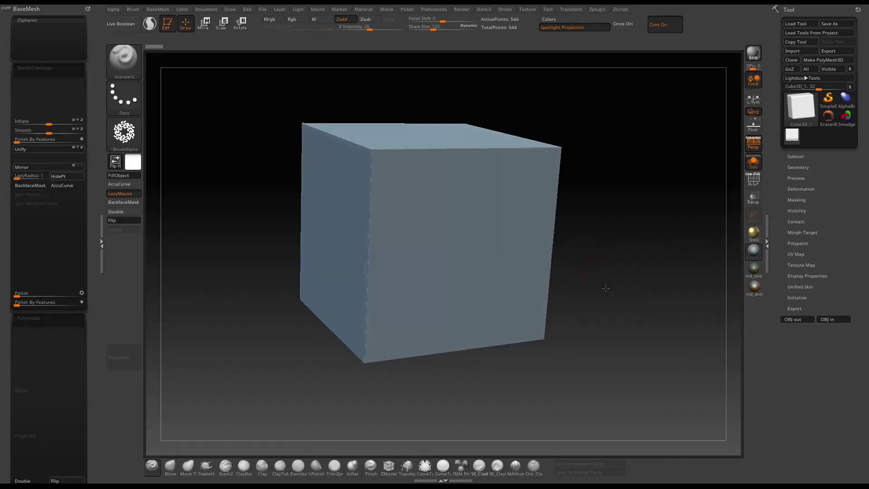
{"action": "left_click", "coordinate": [832, 61]}
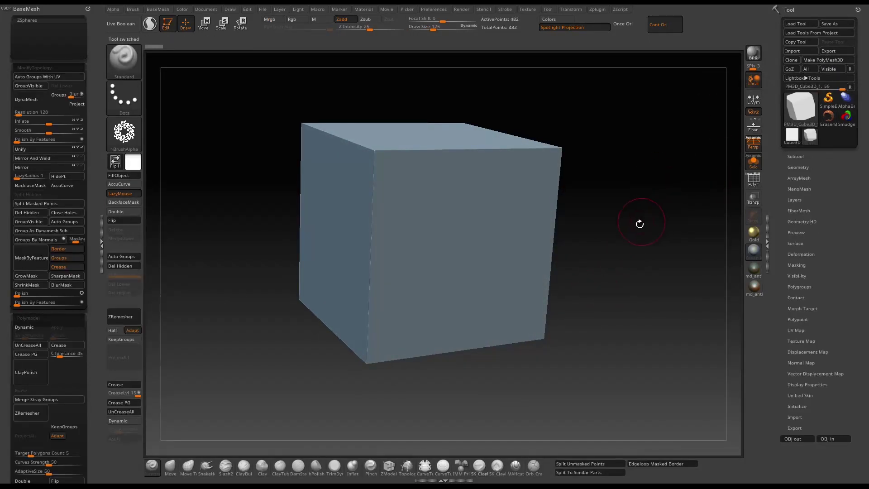
Face the cube's front squarely and load the 512 hard-surface Spotlight file from LightBox.
{"action": "key", "text": "r"}
{"action": "left_click_drag", "start_coordinate": [439, 243], "coordinate": [359, 158]}
{"action": "mouse_move", "coordinate": [579, 213]}
{"action": "left_mouse_down"}
{"action": "mouse_move", "coordinate": [590, 216]}
{"action": "mouse_move", "coordinate": [572, 194]}
{"action": "mouse_move", "coordinate": [611, 249]}
{"action": "left_mouse_up"}
{"action": "key", "text": "q"}
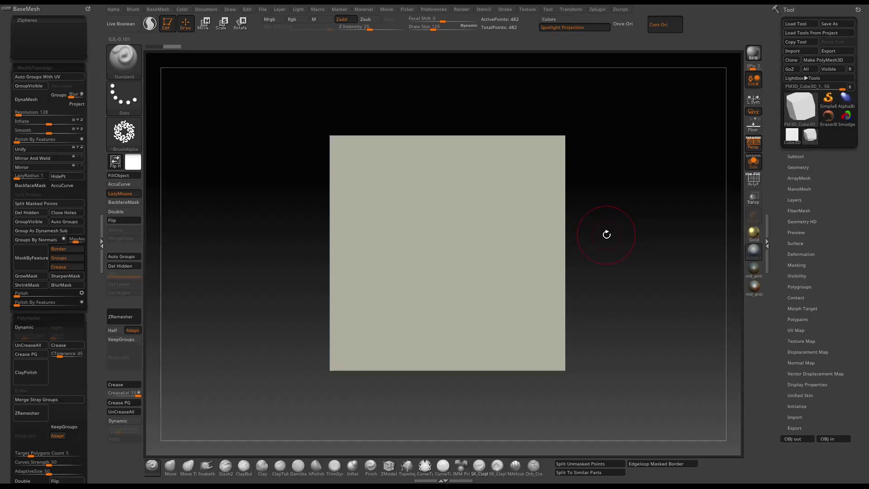
{"action": "key", "text": "comma"}
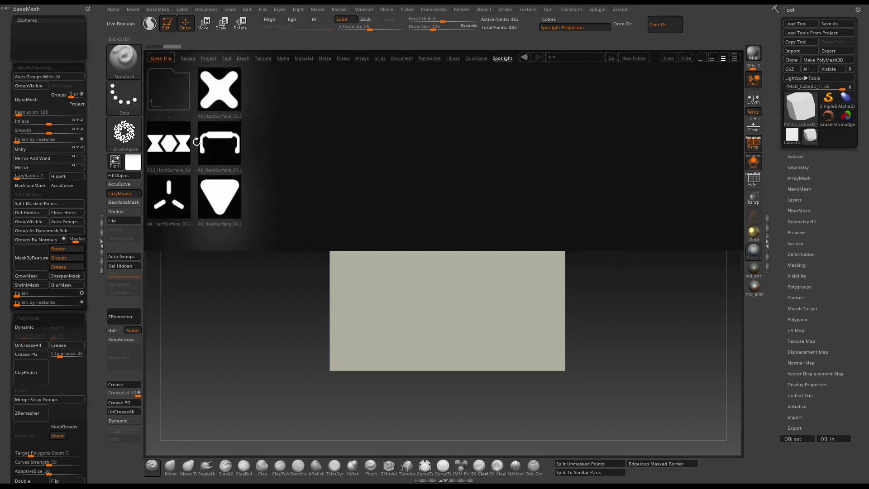
{"action": "double_click", "coordinate": [165, 148]}
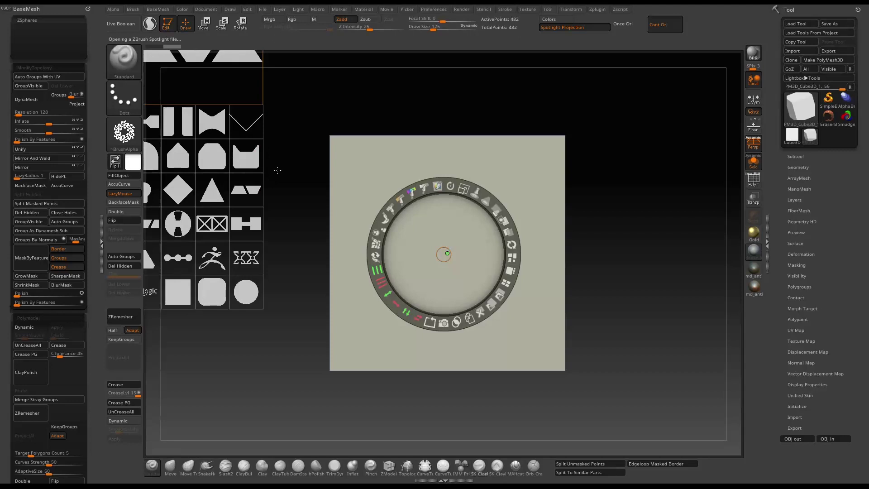
Move the running-figure Spotlight image onto the cube, enlarge it to cover the front face and set the dial aside.
{"action": "left_click_drag", "start_coordinate": [212, 260], "coordinate": [624, 261]}
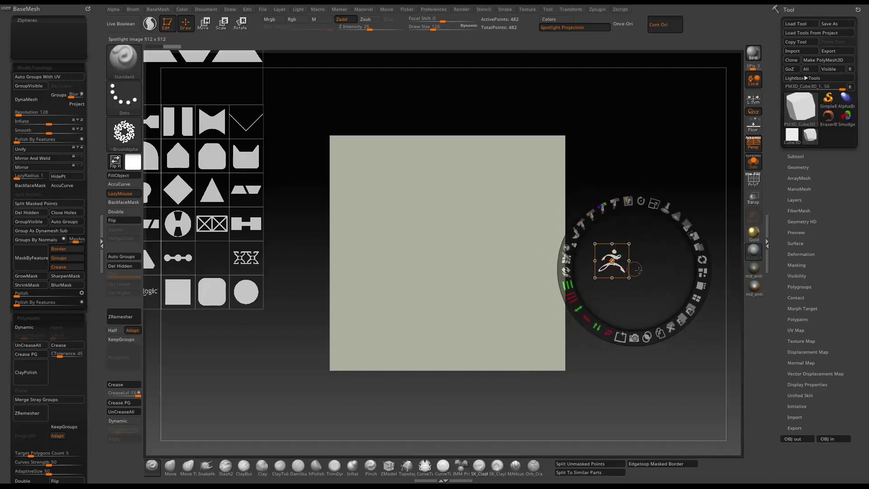
{"action": "left_click_drag", "start_coordinate": [625, 261], "coordinate": [460, 253]}
{"action": "left_click_drag", "start_coordinate": [477, 194], "coordinate": [487, 229]}
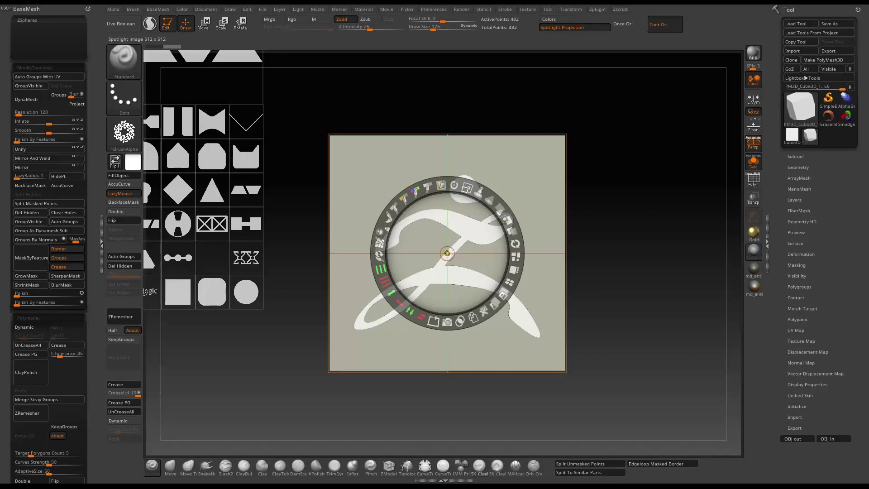
{"action": "left_click_drag", "start_coordinate": [451, 252], "coordinate": [638, 231]}
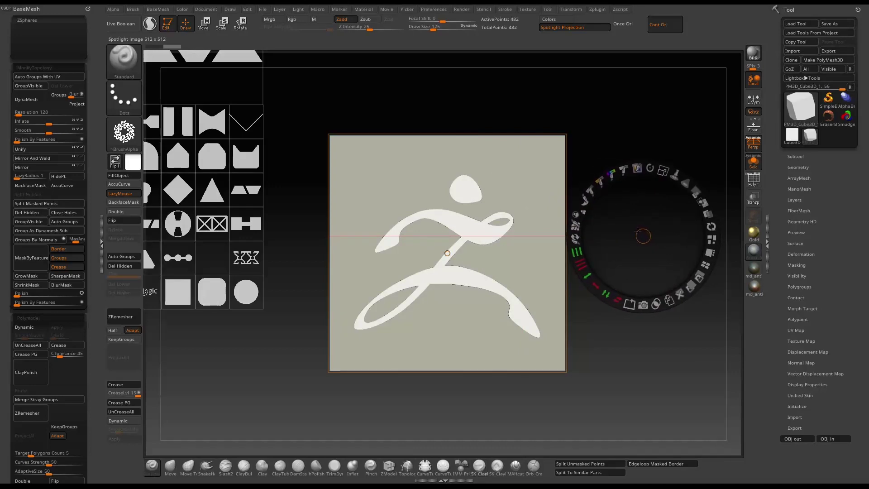
Choose the Paint brush and give it the solid round Alpha 14.
{"action": "key", "text": "b"}
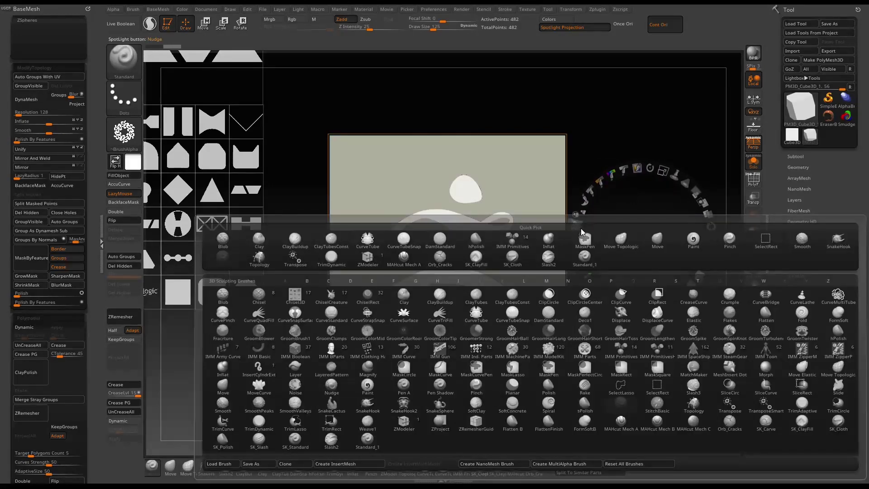
{"action": "key", "text": "p"}
{"action": "left_click", "coordinate": [366, 385]}
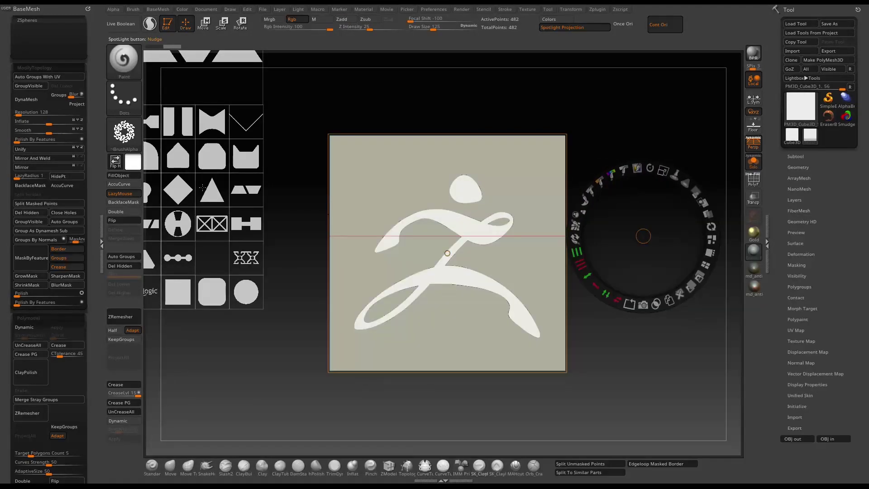
{"action": "left_click", "coordinate": [131, 138]}
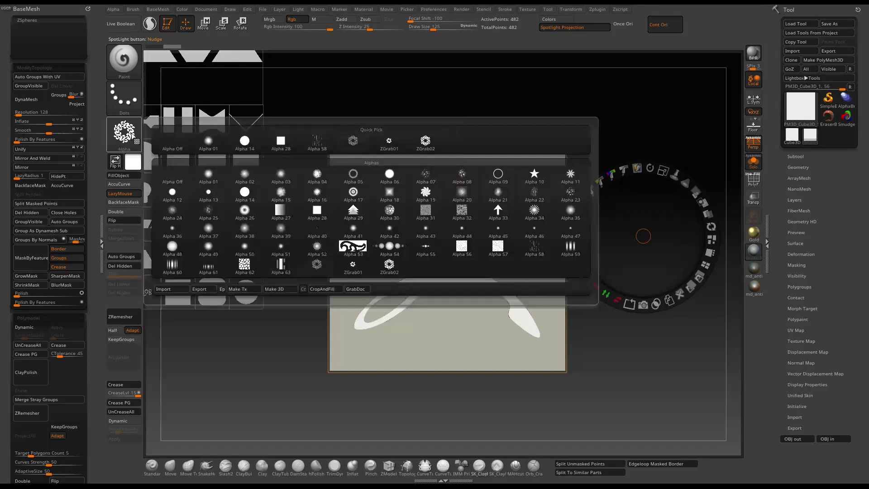
{"action": "left_click", "coordinate": [248, 143]}
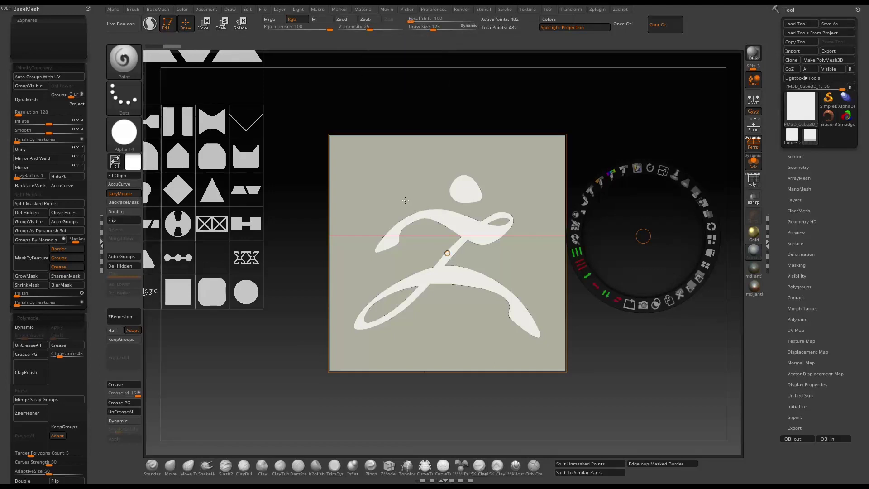
Activate Spotlight's Paint function and reduce the brush draw size to 41.
{"action": "left_click", "coordinate": [636, 169]}
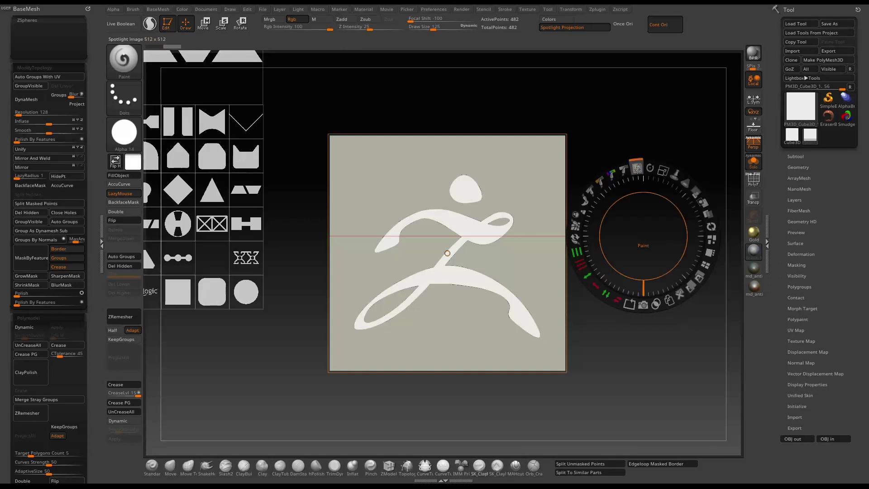
{"action": "key", "text": "bracketleft"}
{"action": "key", "text": "bracketleft"}
{"action": "key", "text": "bracketleft"}
{"action": "key", "text": "bracketleft"}
{"action": "key", "text": "bracketleft"}
{"action": "key", "text": "bracketleft"}
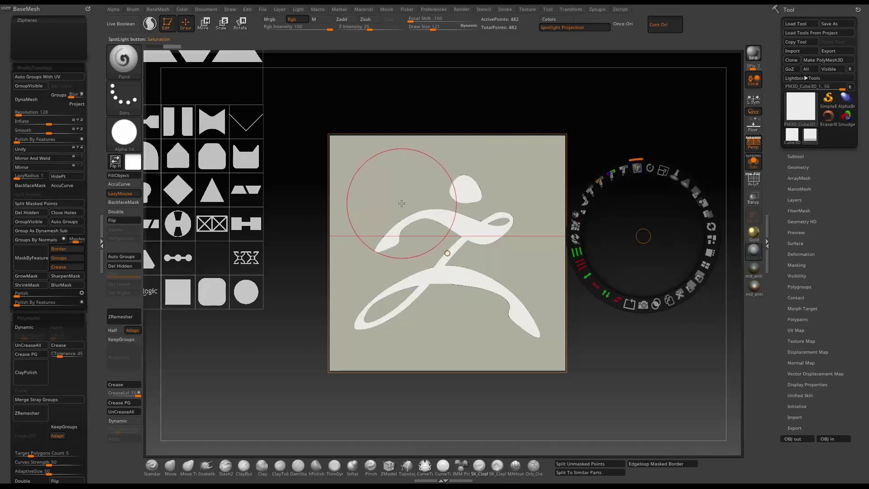
{"action": "key", "text": "["}
{"action": "key", "text": "["}
{"action": "key", "text": "["}
{"action": "key", "text": "["}
{"action": "key", "text": "["}
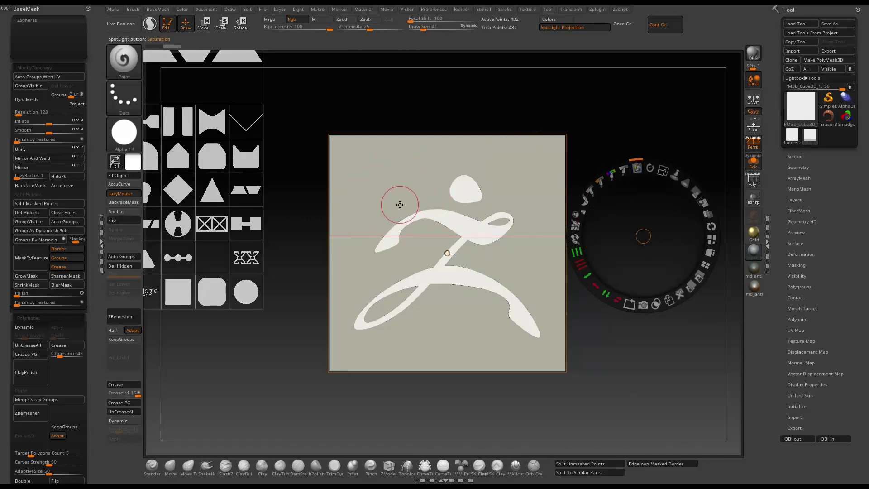
Test a white stroke beside the runner's shoulder, and paint the whole figure black with draw size 45 to clear the image.
{"action": "mouse_move", "coordinate": [375, 201]}
{"action": "left_mouse_down"}
{"action": "mouse_move", "coordinate": [377, 189]}
{"action": "mouse_move", "coordinate": [413, 186]}
{"action": "mouse_move", "coordinate": [446, 218]}
{"action": "mouse_move", "coordinate": [449, 211]}
{"action": "mouse_move", "coordinate": [406, 195]}
{"action": "mouse_move", "coordinate": [374, 192]}
{"action": "mouse_move", "coordinate": [379, 201]}
{"action": "mouse_move", "coordinate": [406, 196]}
{"action": "left_mouse_up"}
{"action": "key", "text": "v"}
{"action": "key", "text": "]"}
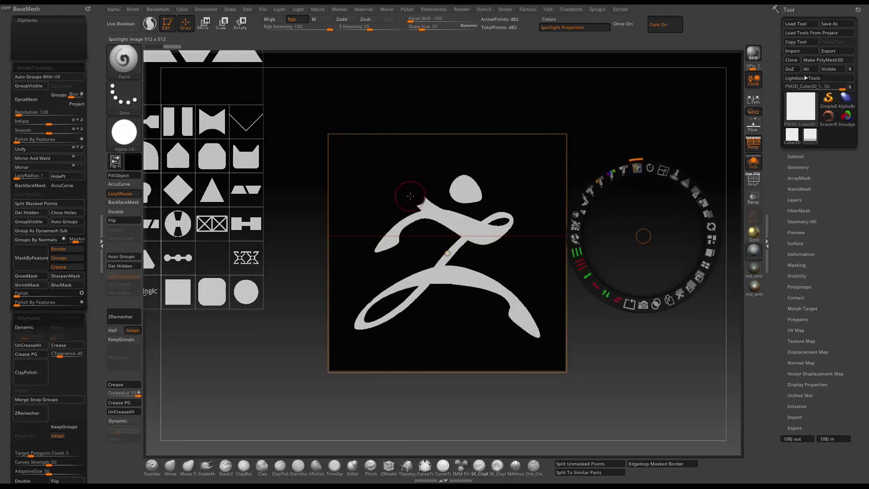
{"action": "key", "text": "]"}
{"action": "key", "text": "]"}
{"action": "mouse_move", "coordinate": [458, 167]}
{"action": "left_mouse_down"}
{"action": "mouse_move", "coordinate": [403, 213]}
{"action": "mouse_move", "coordinate": [379, 251]}
{"action": "mouse_move", "coordinate": [360, 329]}
{"action": "mouse_move", "coordinate": [454, 256]}
{"action": "mouse_move", "coordinate": [448, 222]}
{"action": "mouse_move", "coordinate": [447, 244]}
{"action": "mouse_move", "coordinate": [492, 255]}
{"action": "mouse_move", "coordinate": [504, 296]}
{"action": "mouse_move", "coordinate": [536, 327]}
{"action": "left_mouse_up"}
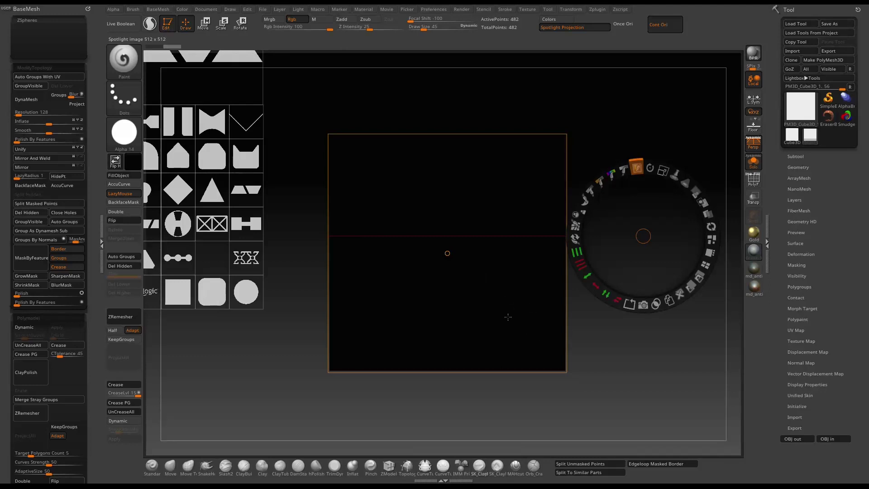
Paint a white hooked swan-neck curve ending in a teardrop loop on the cleared image, using draw size 17.
{"action": "key", "text": "v"}
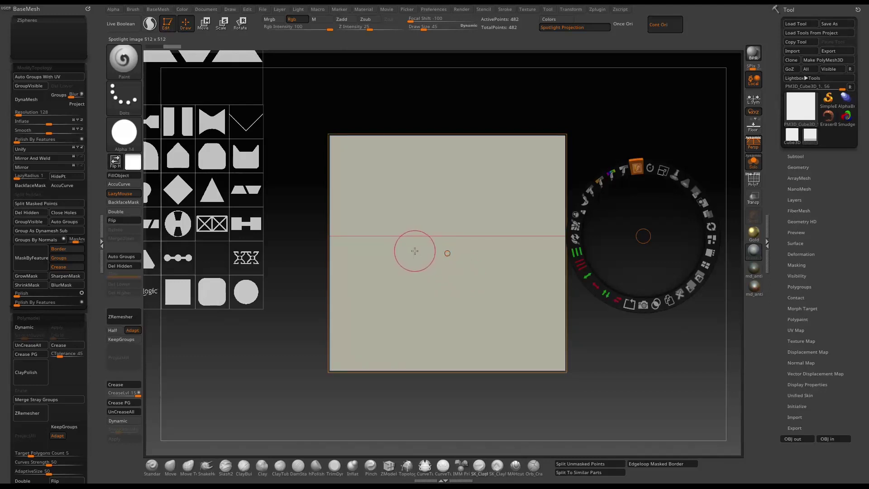
{"action": "key", "text": "bracketleft"}
{"action": "key", "text": "bracketleft"}
{"action": "key", "text": "bracketleft"}
{"action": "key", "text": "bracketleft"}
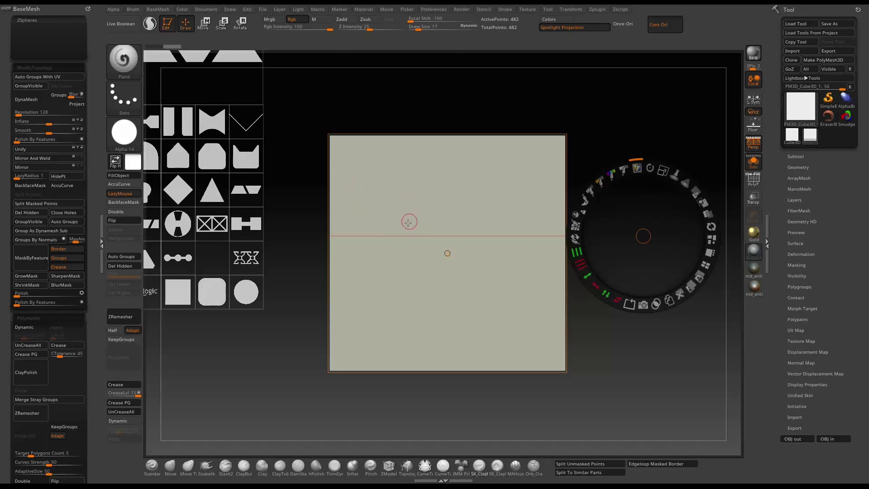
{"action": "left_click_drag", "start_coordinate": [388, 229], "coordinate": [399, 205]}
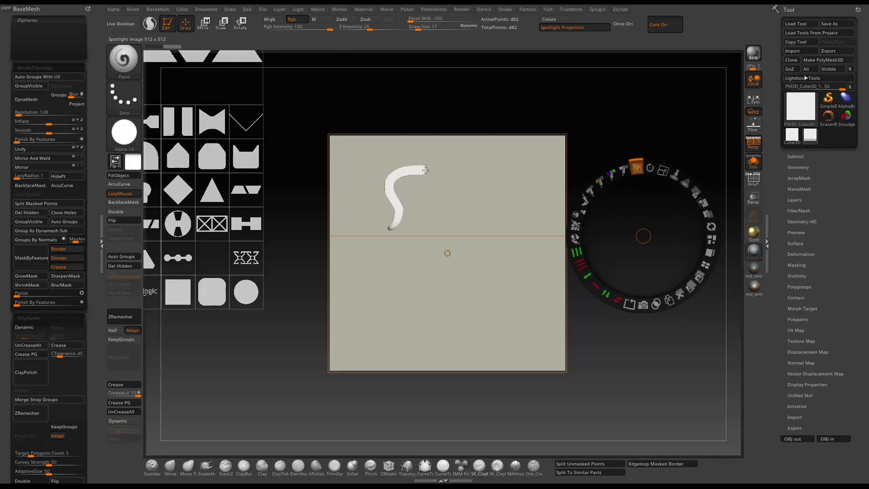
{"action": "mouse_move", "coordinate": [448, 184]}
{"action": "left_mouse_down"}
{"action": "mouse_move", "coordinate": [480, 243]}
{"action": "mouse_move", "coordinate": [455, 290]}
{"action": "mouse_move", "coordinate": [450, 197]}
{"action": "mouse_move", "coordinate": [419, 166]}
{"action": "mouse_move", "coordinate": [457, 204]}
{"action": "mouse_move", "coordinate": [394, 223]}
{"action": "mouse_move", "coordinate": [410, 176]}
{"action": "mouse_move", "coordinate": [446, 189]}
{"action": "mouse_move", "coordinate": [414, 199]}
{"action": "mouse_move", "coordinate": [421, 208]}
{"action": "mouse_move", "coordinate": [410, 202]}
{"action": "left_mouse_up"}
Fill the teardrop loop solid white, thicken the neck and broaden the lower bulb with draw size 22.
{"action": "key", "text": "bracketleft"}
{"action": "key", "text": "v"}
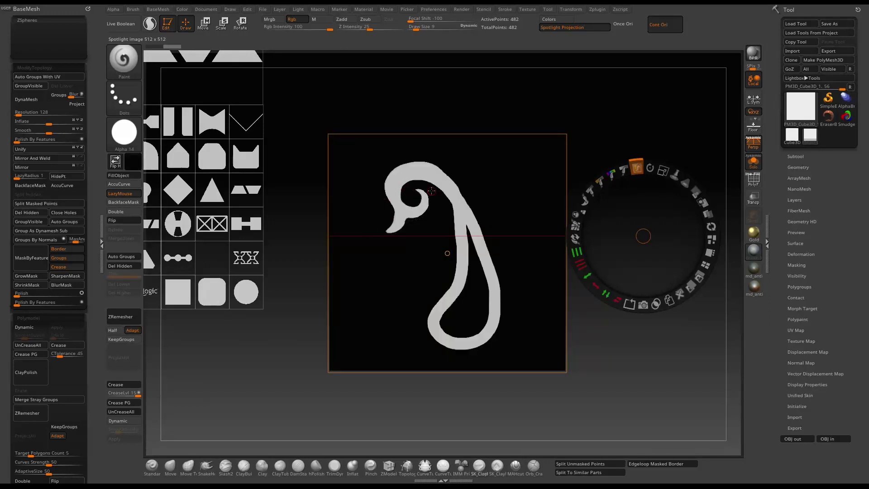
{"action": "key", "text": "v"}
{"action": "key", "text": "bracketright"}
{"action": "mouse_move", "coordinate": [466, 253]}
{"action": "left_mouse_down"}
{"action": "mouse_move", "coordinate": [455, 312]}
{"action": "mouse_move", "coordinate": [463, 308]}
{"action": "left_mouse_up"}
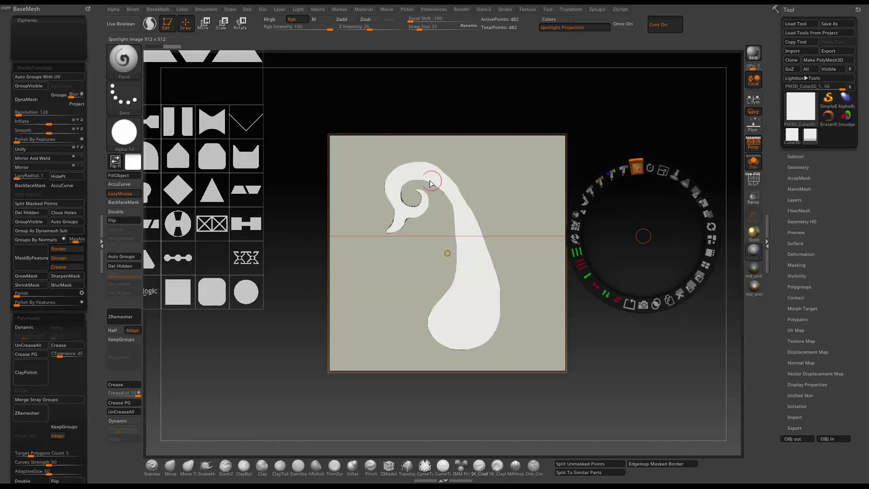
{"action": "left_click_drag", "start_coordinate": [451, 186], "coordinate": [464, 202]}
{"action": "mouse_move", "coordinate": [437, 324]}
{"action": "left_mouse_down"}
{"action": "mouse_move", "coordinate": [430, 340]}
{"action": "mouse_move", "coordinate": [474, 344]}
{"action": "left_mouse_up"}
{"action": "mouse_move", "coordinate": [449, 287]}
{"action": "left_mouse_down"}
{"action": "mouse_move", "coordinate": [439, 300]}
{"action": "mouse_move", "coordinate": [457, 349]}
{"action": "left_mouse_up"}
Trim the neck's inner edge in black and carve a spiral cutout inside the teardrop body.
{"action": "key", "text": "v"}
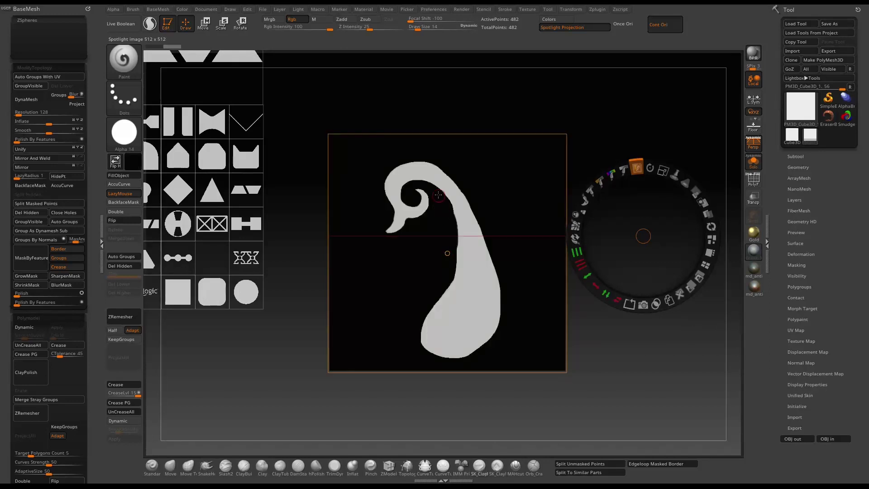
{"action": "left_click_drag", "start_coordinate": [454, 218], "coordinate": [456, 256]}
{"action": "key", "text": "v"}
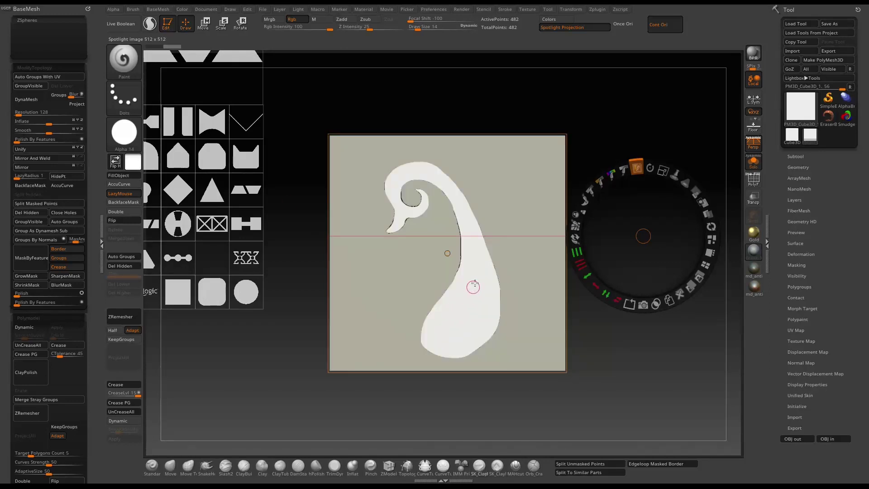
{"action": "key", "text": "v"}
{"action": "mouse_move", "coordinate": [471, 285]}
{"action": "left_mouse_down"}
{"action": "mouse_move", "coordinate": [476, 292]}
{"action": "mouse_move", "coordinate": [447, 336]}
{"action": "mouse_move", "coordinate": [452, 316]}
{"action": "mouse_move", "coordinate": [485, 296]}
{"action": "mouse_move", "coordinate": [451, 329]}
{"action": "left_mouse_up"}
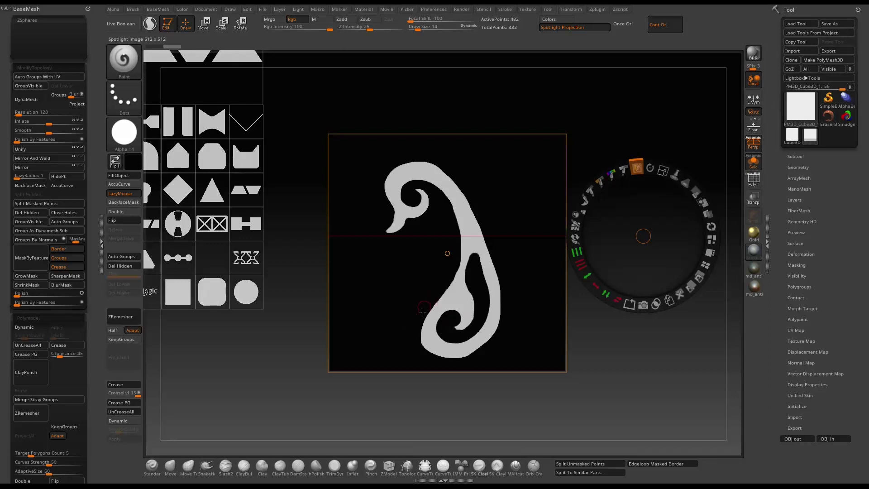
Paint two white dots below the hook and three petal shapes along its outer left side, trimming them in black.
{"action": "key", "text": "v"}
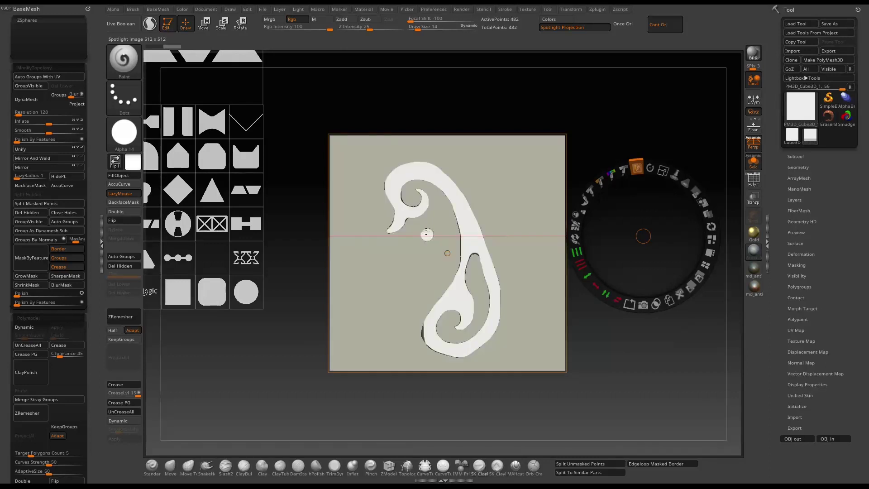
{"action": "left_click", "coordinate": [427, 234]}
{"action": "left_click", "coordinate": [399, 249]}
{"action": "left_click_drag", "start_coordinate": [348, 211], "coordinate": [384, 210]}
{"action": "left_click_drag", "start_coordinate": [348, 152], "coordinate": [372, 185]}
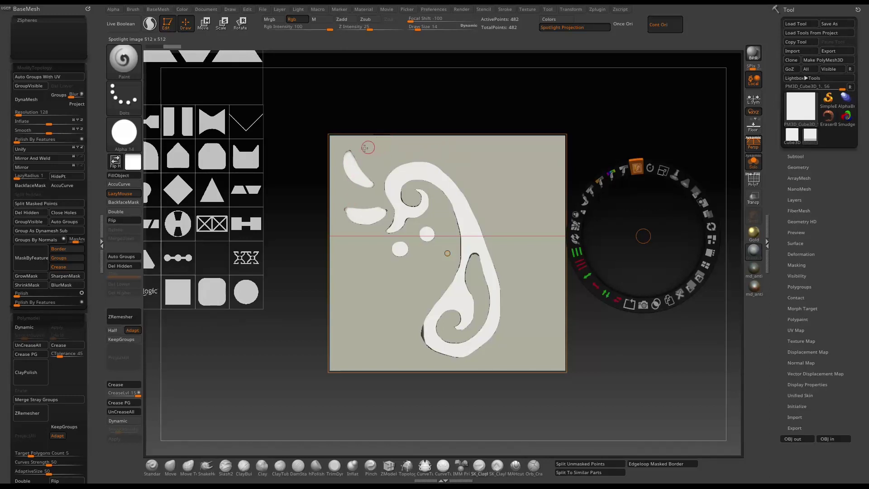
{"action": "key", "text": "v"}
{"action": "mouse_move", "coordinate": [351, 147]}
{"action": "left_mouse_down"}
{"action": "mouse_move", "coordinate": [358, 174]}
{"action": "mouse_move", "coordinate": [371, 185]}
{"action": "mouse_move", "coordinate": [343, 181]}
{"action": "mouse_move", "coordinate": [379, 175]}
{"action": "mouse_move", "coordinate": [387, 159]}
{"action": "left_mouse_up"}
{"action": "key", "text": "v"}
{"action": "key", "text": "v"}
{"action": "key", "text": "v"}
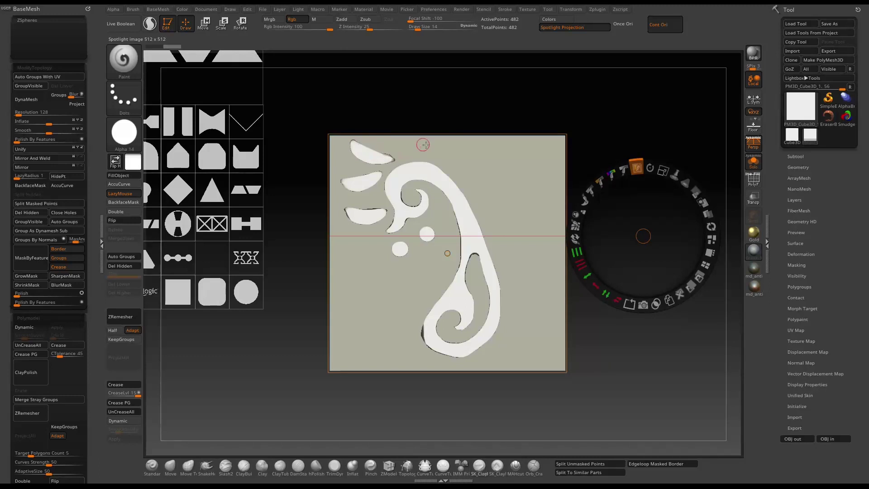
Paint a long curved white leaf along the right side of the body and a smaller leaf beside it.
{"action": "mouse_move", "coordinate": [522, 145]}
{"action": "left_mouse_down"}
{"action": "mouse_move", "coordinate": [485, 197]}
{"action": "mouse_move", "coordinate": [508, 282]}
{"action": "left_mouse_up"}
{"action": "mouse_move", "coordinate": [522, 145]}
{"action": "left_mouse_down"}
{"action": "mouse_move", "coordinate": [498, 207]}
{"action": "mouse_move", "coordinate": [508, 266]}
{"action": "left_mouse_up"}
{"action": "mouse_move", "coordinate": [488, 169]}
{"action": "left_mouse_down"}
{"action": "mouse_move", "coordinate": [483, 206]}
{"action": "mouse_move", "coordinate": [481, 197]}
{"action": "mouse_move", "coordinate": [504, 239]}
{"action": "left_mouse_up"}
{"action": "mouse_move", "coordinate": [514, 200]}
{"action": "left_mouse_down"}
{"action": "mouse_move", "coordinate": [541, 163]}
{"action": "mouse_move", "coordinate": [513, 210]}
{"action": "left_mouse_up"}
{"action": "key", "text": "v"}
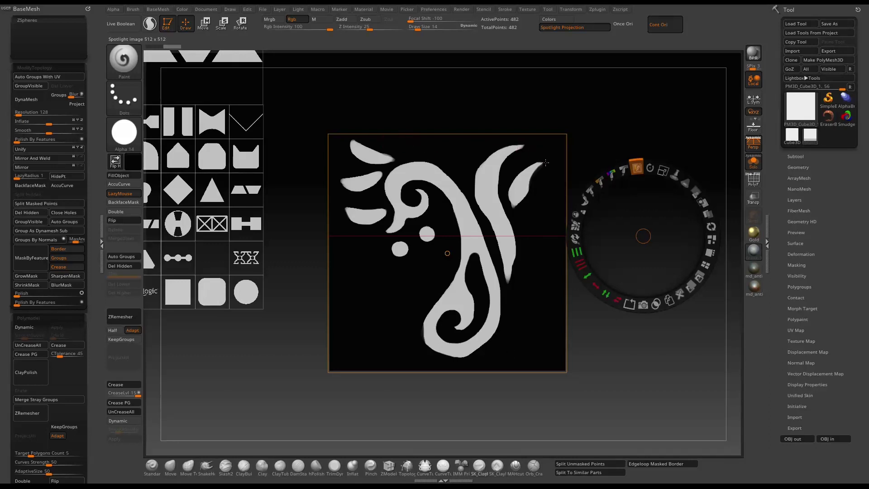
Paint a white upturned crescent left of the teardrop body and trim its lower edge in black.
{"action": "key", "text": "v"}
{"action": "left_click_drag", "start_coordinate": [357, 296], "coordinate": [447, 273]}
{"action": "mouse_move", "coordinate": [349, 275]}
{"action": "left_mouse_down"}
{"action": "mouse_move", "coordinate": [370, 298]}
{"action": "mouse_move", "coordinate": [443, 277]}
{"action": "mouse_move", "coordinate": [431, 275]}
{"action": "left_mouse_up"}
{"action": "key", "text": "v"}
{"action": "left_click_drag", "start_coordinate": [357, 300], "coordinate": [391, 310]}
{"action": "key", "text": "v"}
Paint a wavy white leaf near the image's right edge and round out the outline of the teardrop's lower bulb.
{"action": "mouse_move", "coordinate": [524, 283]}
{"action": "left_mouse_down"}
{"action": "mouse_move", "coordinate": [543, 222]}
{"action": "mouse_move", "coordinate": [534, 258]}
{"action": "mouse_move", "coordinate": [538, 238]}
{"action": "left_mouse_up"}
{"action": "key", "text": "v"}
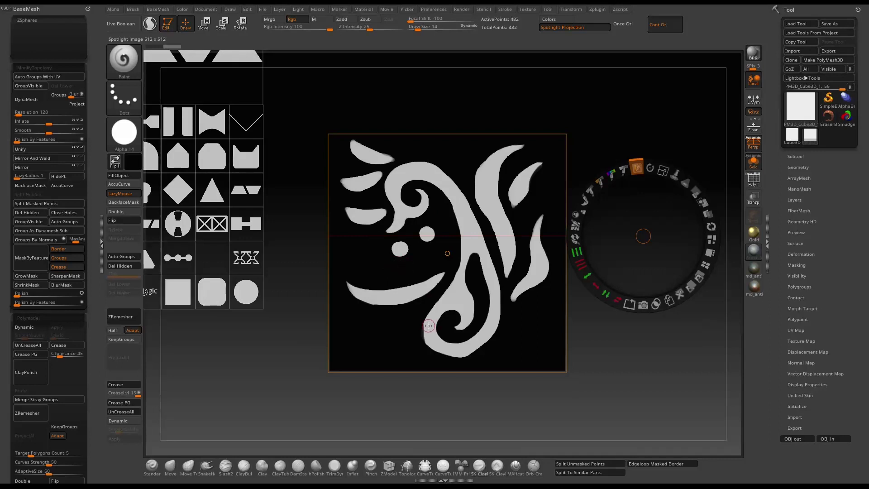
{"action": "key", "text": "v"}
{"action": "mouse_move", "coordinate": [428, 325]}
{"action": "left_mouse_down"}
{"action": "mouse_move", "coordinate": [427, 336]}
{"action": "mouse_move", "coordinate": [474, 351]}
{"action": "mouse_move", "coordinate": [491, 335]}
{"action": "left_mouse_up"}
{"action": "left_click_drag", "start_coordinate": [482, 349], "coordinate": [461, 356]}
{"action": "key", "text": "v"}
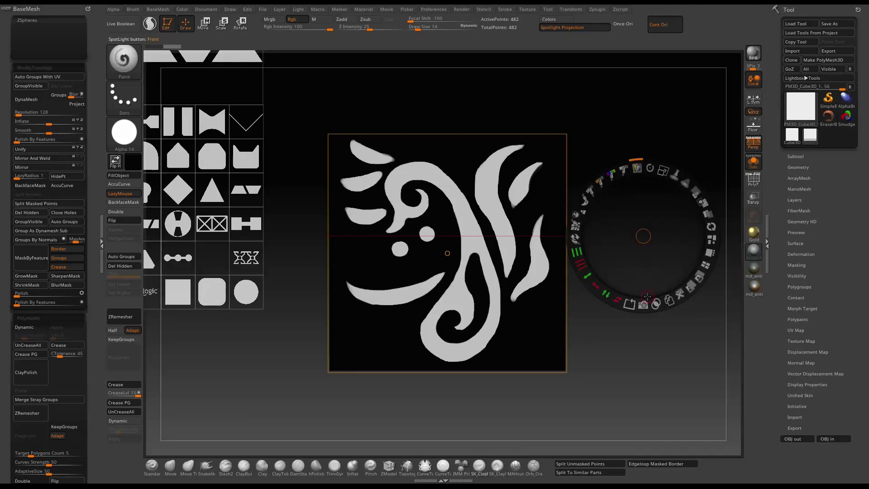
Generate a 3D mesh from the painted ornament with Snapshot3D as a new subtool and turn off Spotlight.
{"action": "key", "text": "v"}
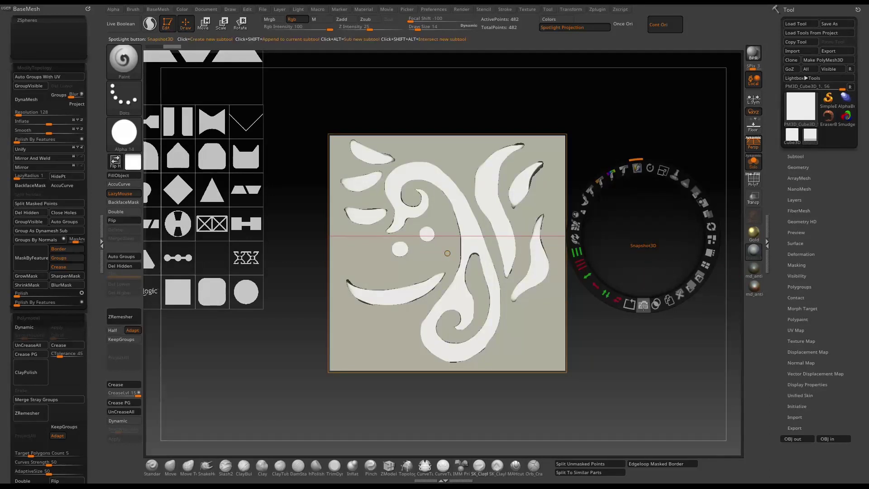
{"action": "left_click", "coordinate": [643, 304]}
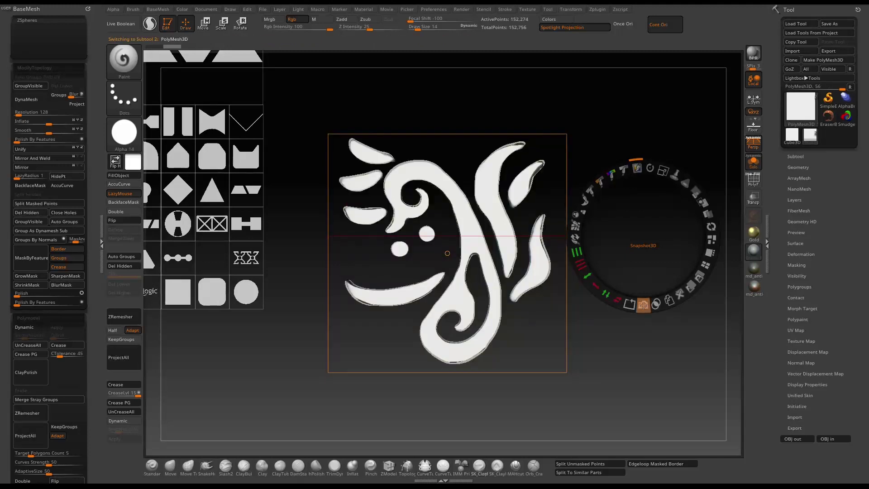
{"action": "left_click", "coordinate": [795, 156]}
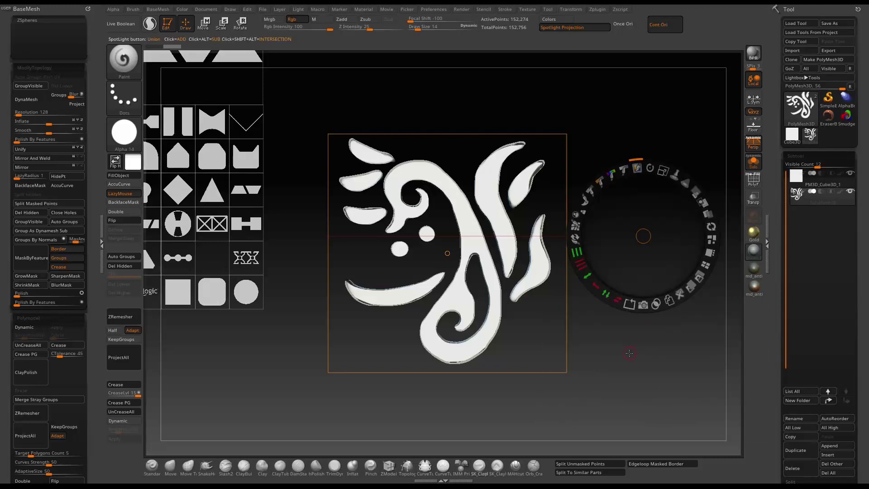
{"action": "key", "text": "shift+z"}
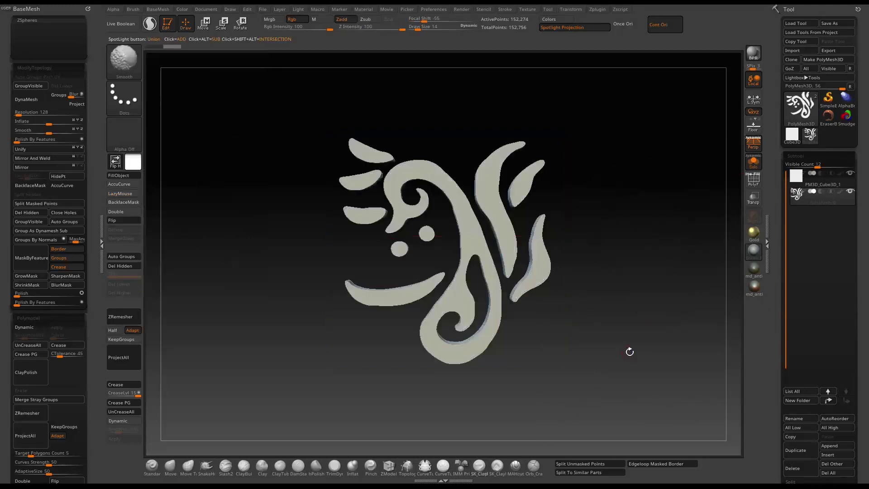
{"action": "mouse_move", "coordinate": [608, 327]}
{"action": "left_mouse_down"}
{"action": "mouse_move", "coordinate": [626, 340]}
{"action": "mouse_move", "coordinate": [608, 331]}
{"action": "mouse_move", "coordinate": [622, 329]}
{"action": "left_mouse_up"}
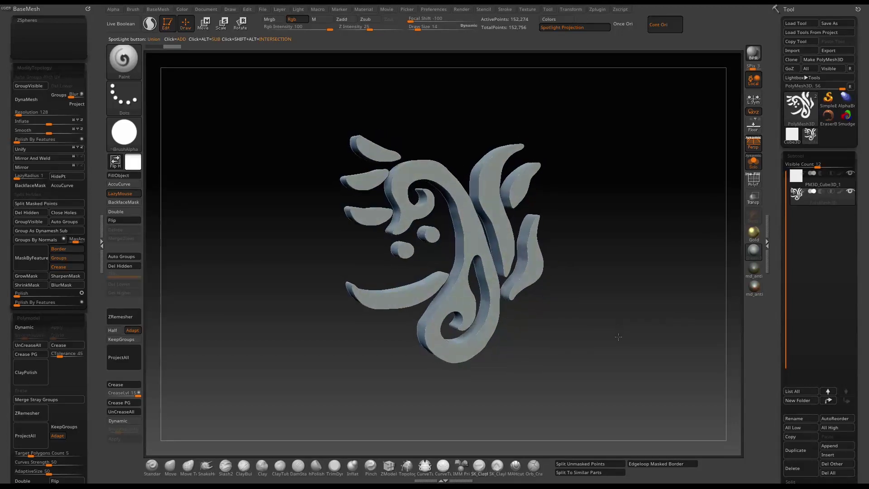
Bevel the ornament mesh's edges with a Bevel Width of about 0.18.
{"action": "left_click_drag", "start_coordinate": [775, 327], "coordinate": [776, 234]}
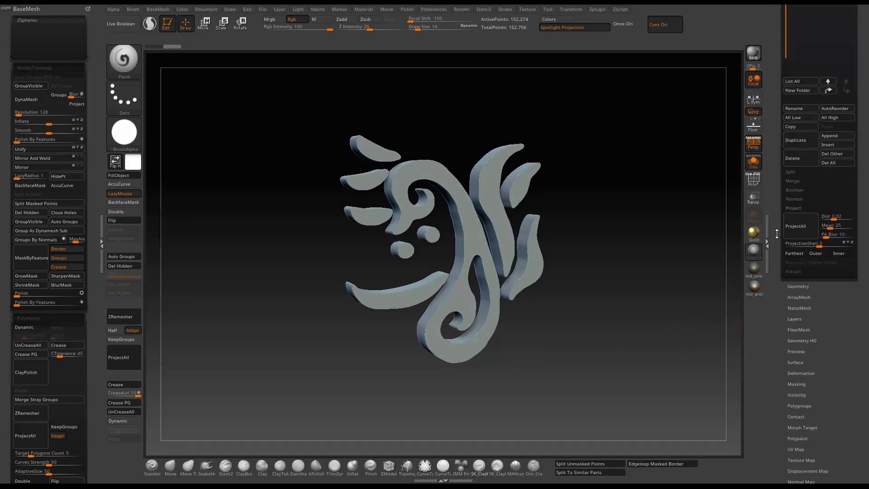
{"action": "left_click", "coordinate": [793, 281]}
{"action": "left_click_drag", "start_coordinate": [767, 353], "coordinate": [768, 372]}
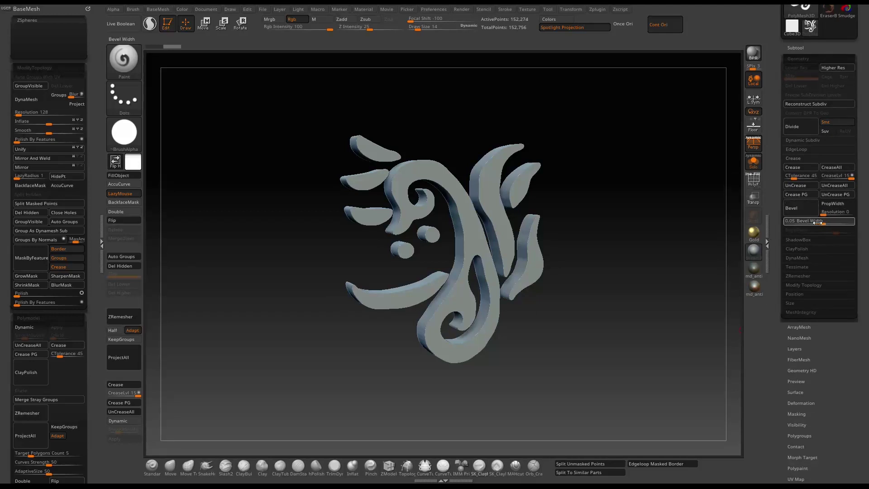
{"action": "left_click_drag", "start_coordinate": [817, 222], "coordinate": [813, 223]}
{"action": "left_click_drag", "start_coordinate": [844, 224], "coordinate": [810, 225]}
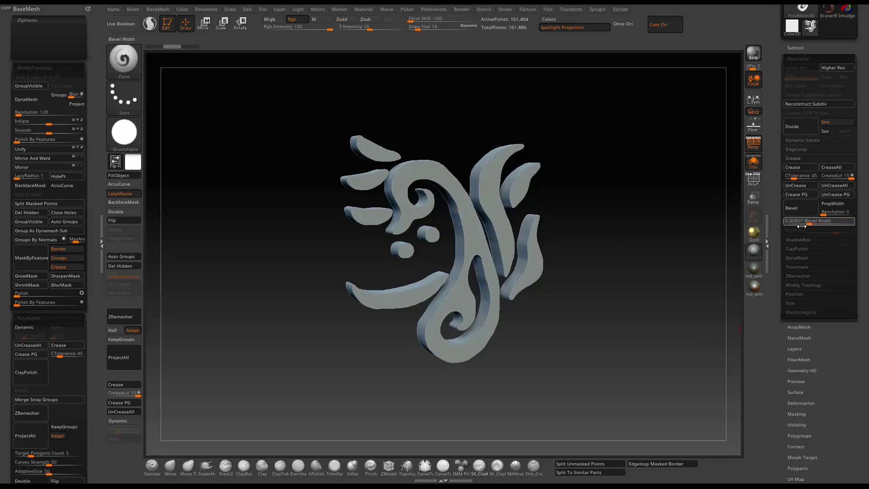
{"action": "left_click", "coordinate": [801, 226]}
{"action": "key", "text": "ctrl"}
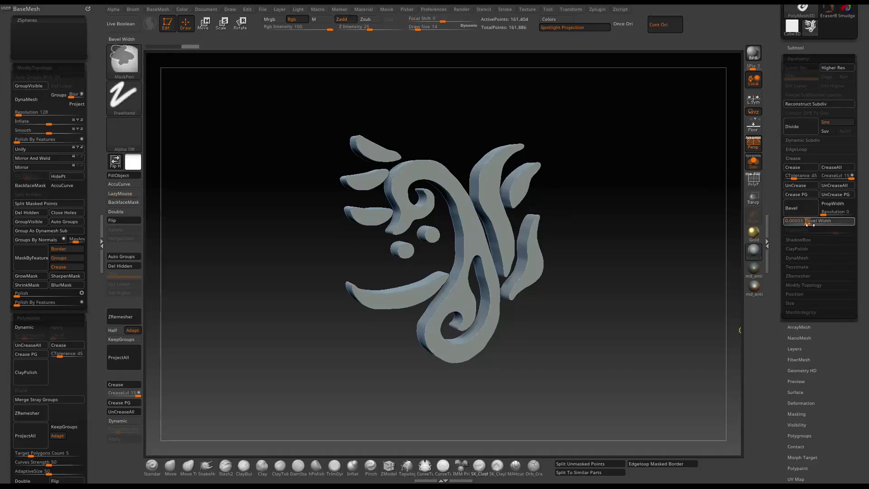
{"action": "left_click_drag", "start_coordinate": [808, 224], "coordinate": [837, 225]}
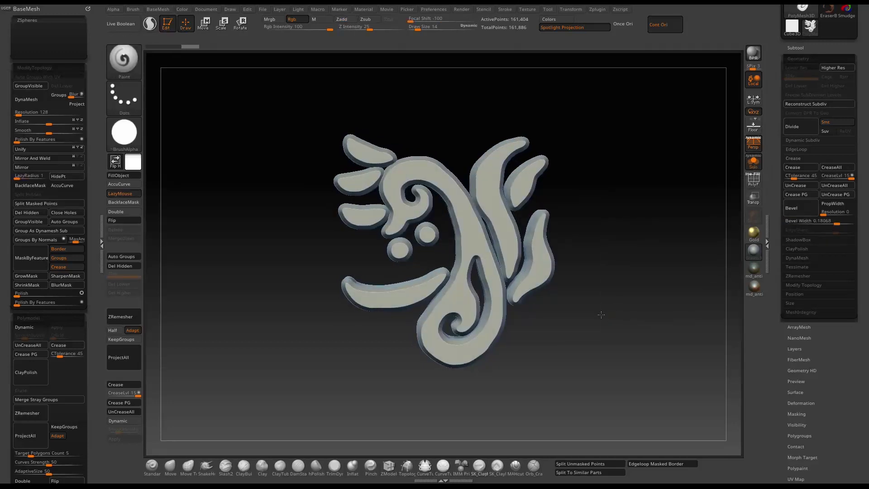
Smooth the bevelled ornament's outlines with the Polish By Groups deformation.
{"action": "scroll", "coordinate": [789, 285], "scroll_direction": "down", "scroll_amount": 4}
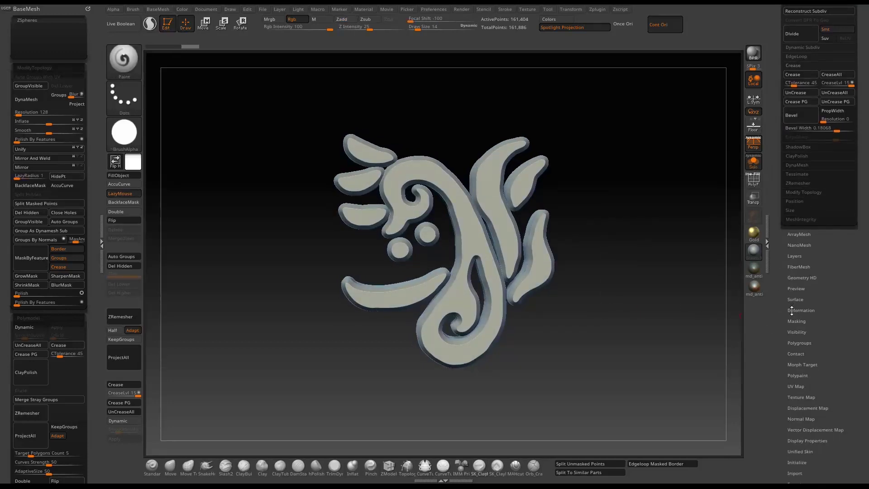
{"action": "left_click", "coordinate": [791, 310]}
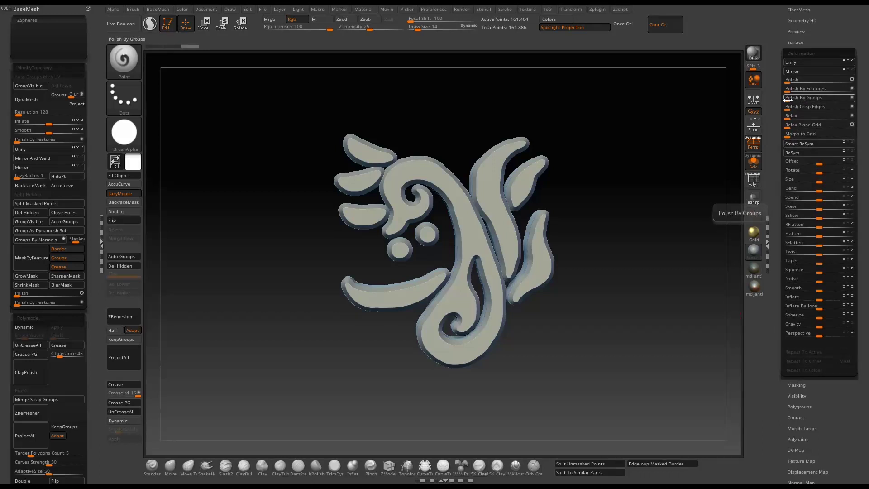
{"action": "left_click_drag", "start_coordinate": [786, 100], "coordinate": [804, 99]}
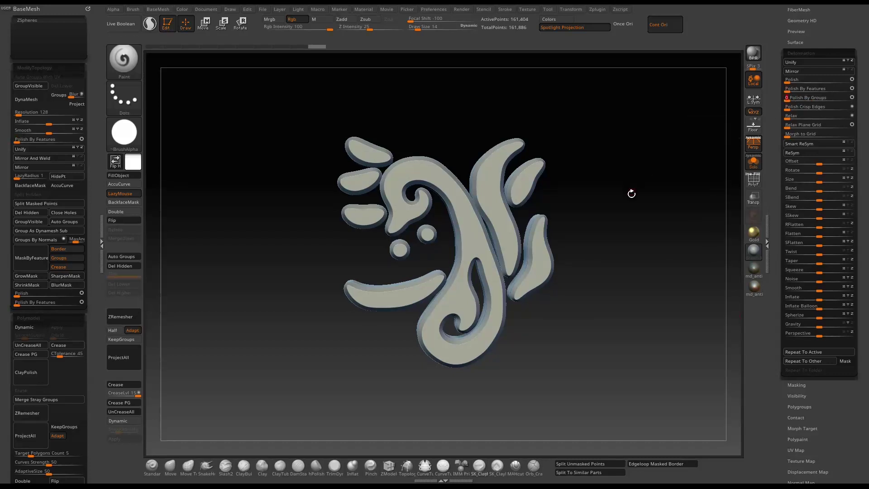
{"action": "mouse_move", "coordinate": [628, 191]}
{"action": "left_mouse_down"}
{"action": "mouse_move", "coordinate": [649, 202]}
{"action": "mouse_move", "coordinate": [637, 194]}
{"action": "left_mouse_up"}
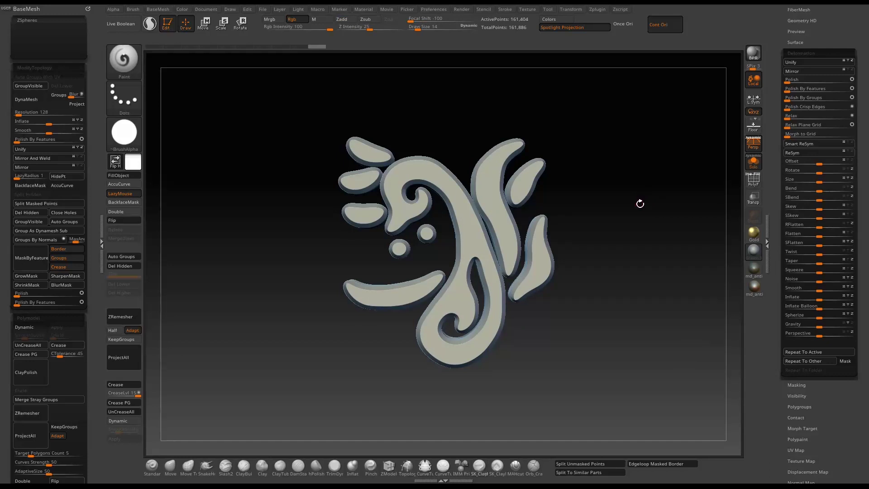
Turn off perspective and enable Array Mesh on the ornament with Transpose, Lock Pos and Lock Size.
{"action": "key", "text": "p"}
{"action": "left_click_drag", "start_coordinate": [620, 221], "coordinate": [597, 209], "text": "alt"}
{"action": "left_click_drag", "start_coordinate": [615, 240], "coordinate": [614, 202], "text": "alt"}
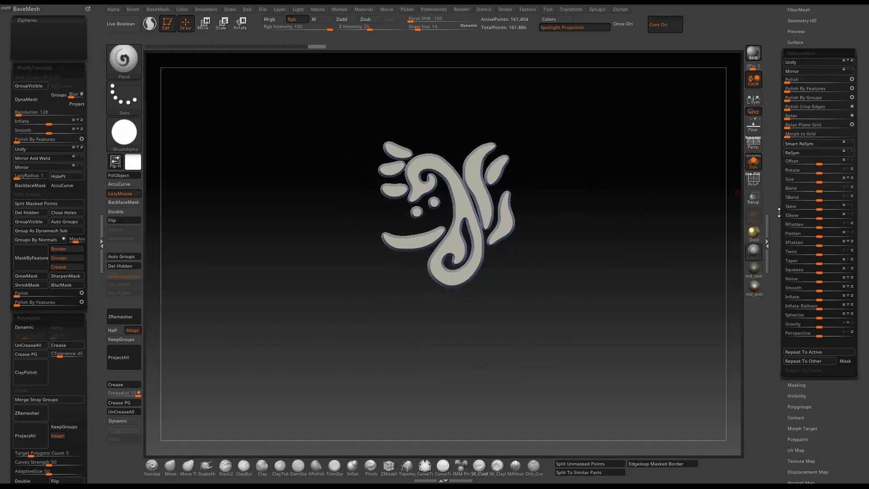
{"action": "left_click_drag", "start_coordinate": [779, 213], "coordinate": [771, 302]}
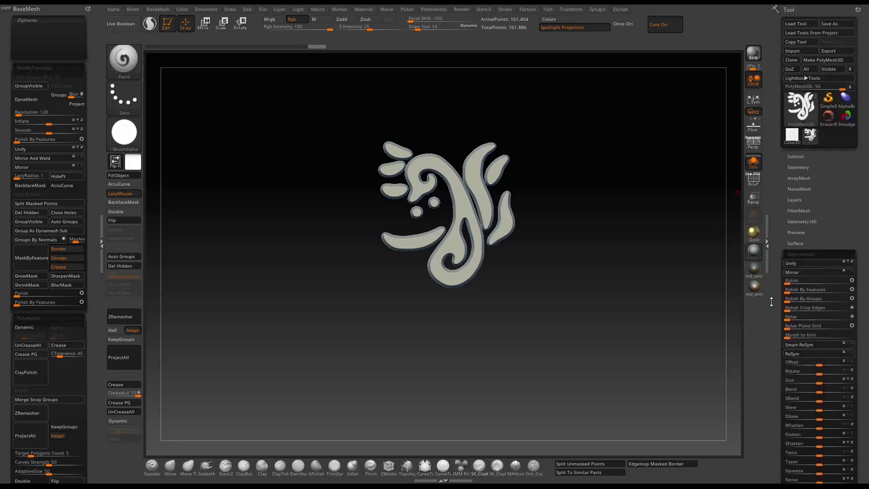
{"action": "left_click", "coordinate": [796, 178]}
{"action": "left_click", "coordinate": [797, 205]}
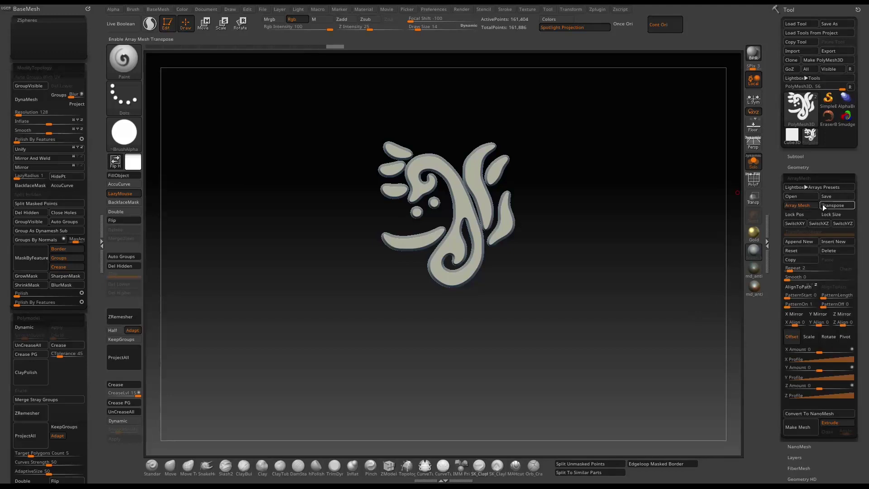
{"action": "left_click", "coordinate": [813, 214]}
{"action": "left_click", "coordinate": [828, 212]}
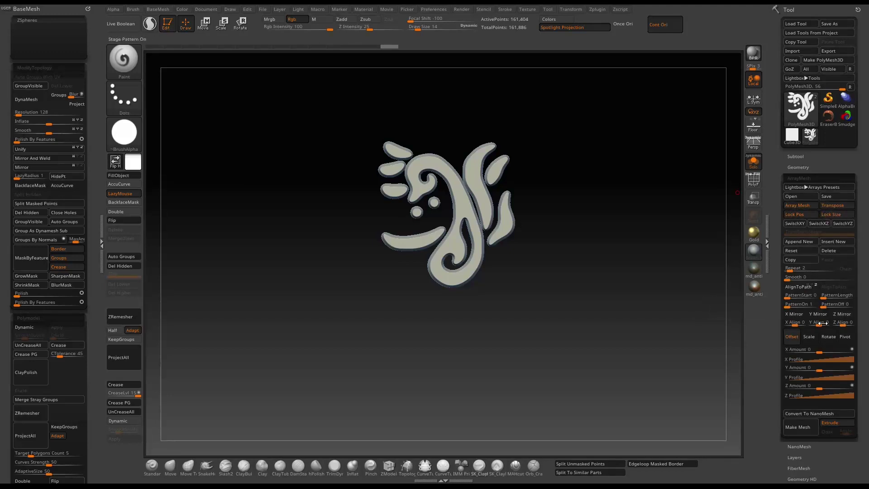
Set the array's rotation to a Z Amount of 360 and its Repeat count to 6.
{"action": "left_click", "coordinate": [826, 339]}
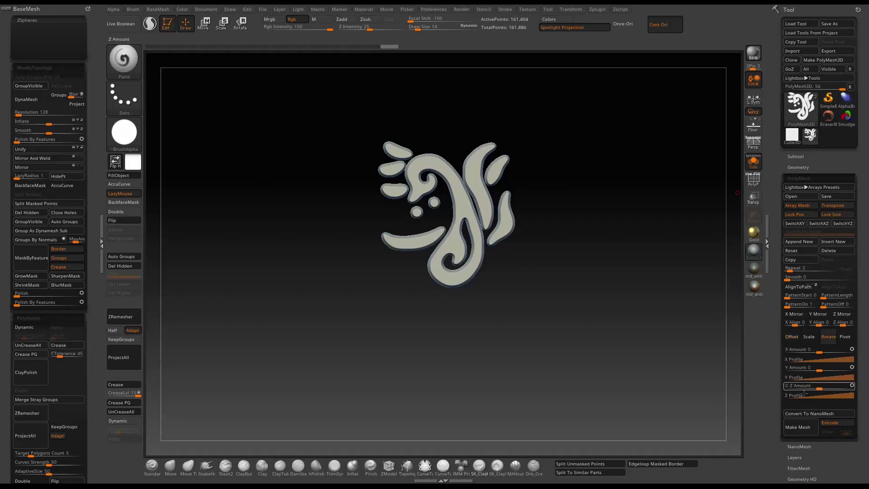
{"action": "left_click", "coordinate": [806, 386]}
{"action": "type", "text": "36"}
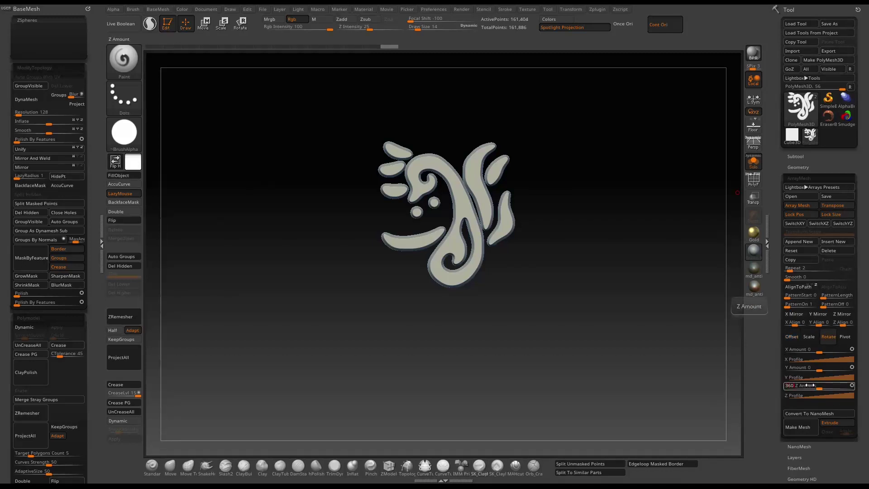
{"action": "key", "text": "Return"}
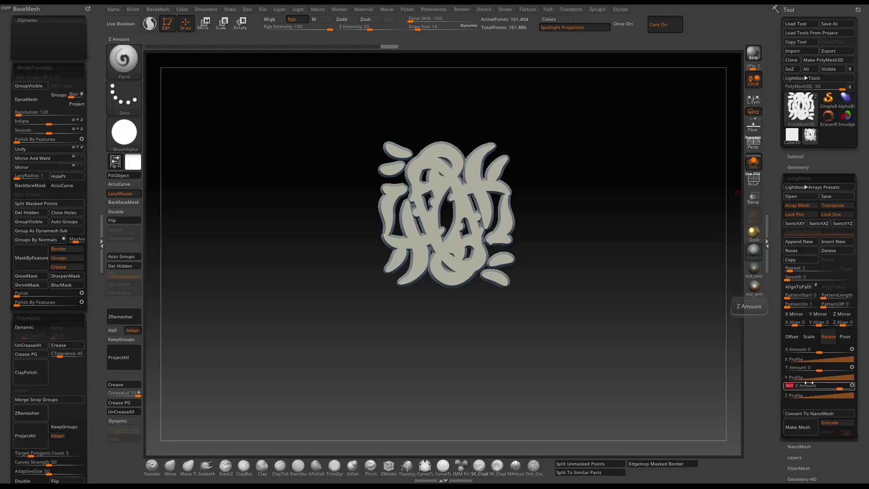
{"action": "left_click_drag", "start_coordinate": [789, 270], "coordinate": [792, 271]}
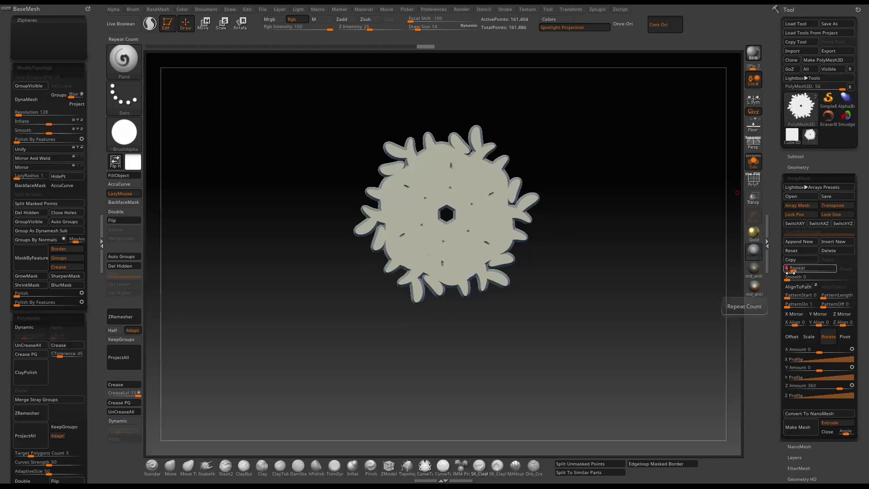
Move the source ornament away from the array's centre and rotate it so the six copies form an open ring.
{"action": "key", "text": "e"}
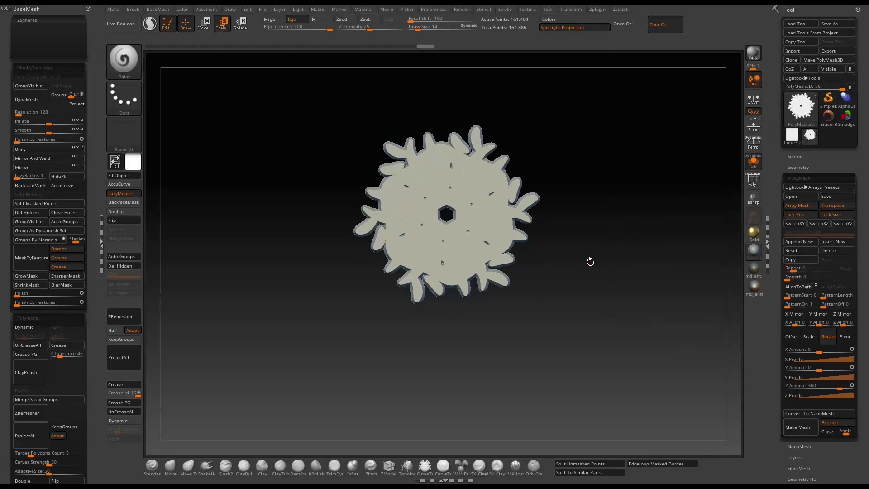
{"action": "left_click_drag", "start_coordinate": [446, 159], "coordinate": [446, 85]}
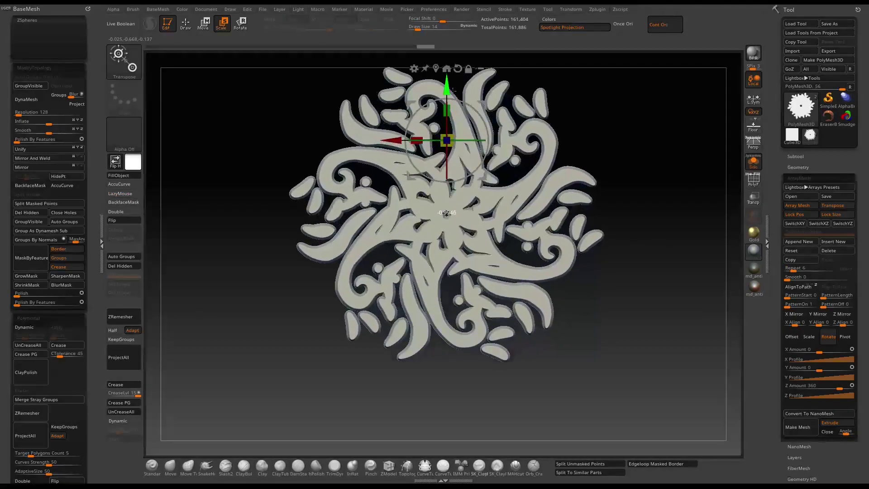
{"action": "left_click_drag", "start_coordinate": [565, 126], "coordinate": [554, 197], "text": "alt"}
{"action": "left_click_drag", "start_coordinate": [438, 159], "coordinate": [439, 127]}
{"action": "left_click_drag", "start_coordinate": [621, 159], "coordinate": [640, 173], "text": "alt"}
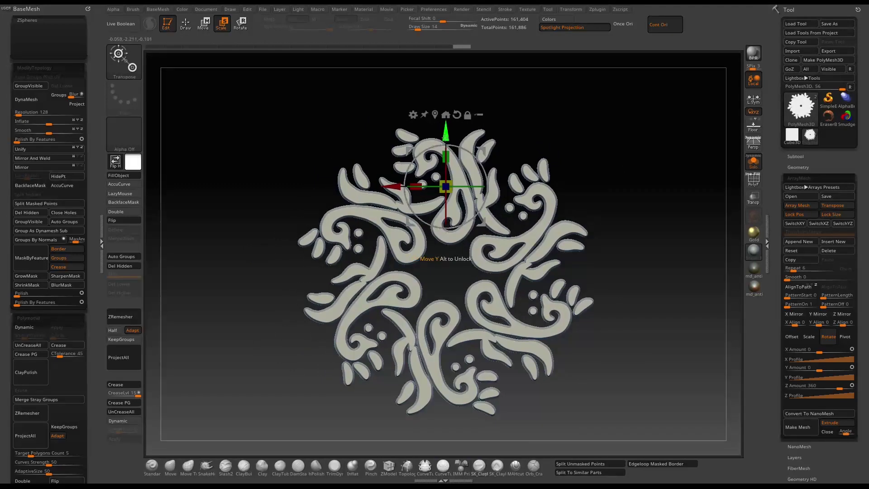
{"action": "left_click_drag", "start_coordinate": [445, 138], "coordinate": [479, 170]}
{"action": "key", "text": "q"}
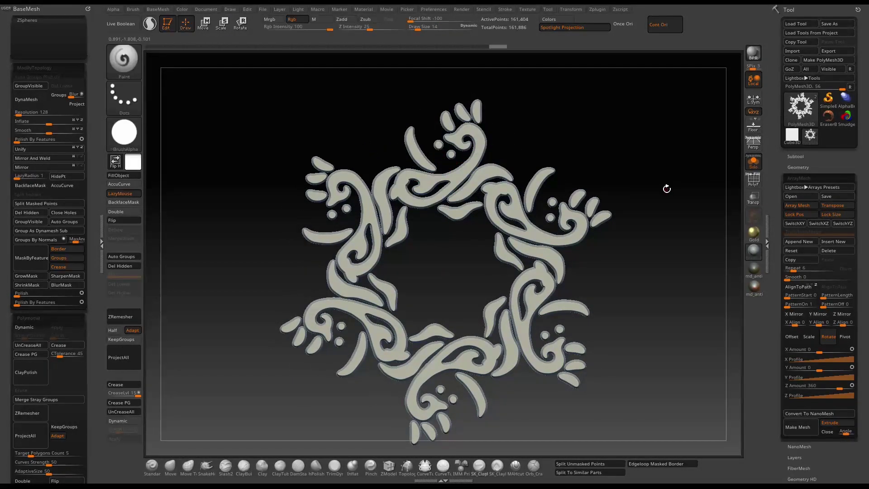
{"action": "left_click_drag", "start_coordinate": [793, 271], "coordinate": [792, 271]}
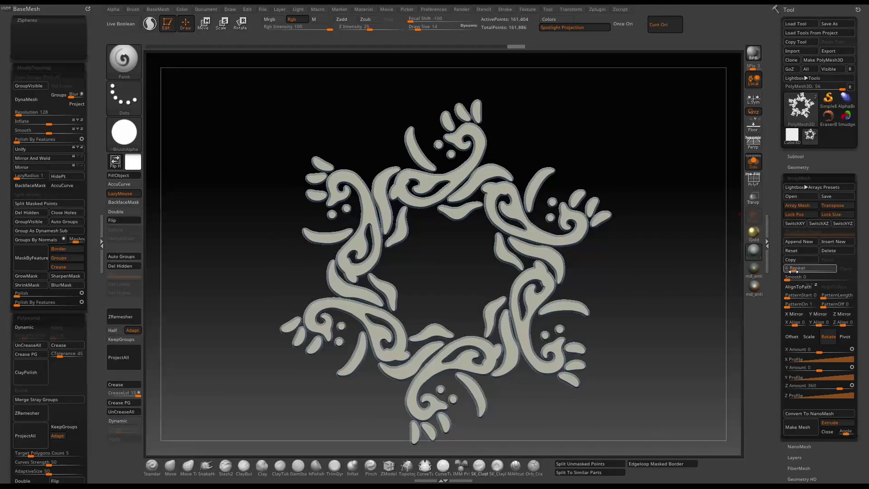
Convert the ring array into real geometry with Make Mesh and apply the Gold material.
{"action": "left_click_drag", "start_coordinate": [664, 284], "coordinate": [620, 225]}
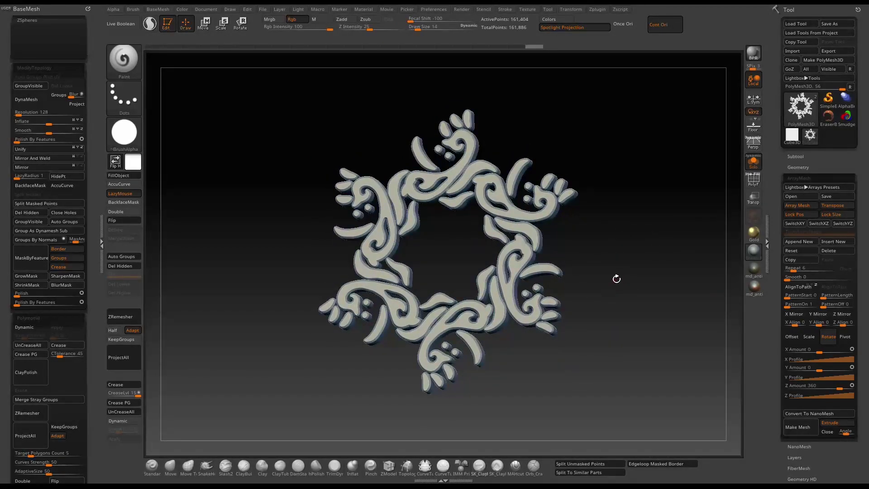
{"action": "left_click_drag", "start_coordinate": [621, 275], "coordinate": [615, 283]}
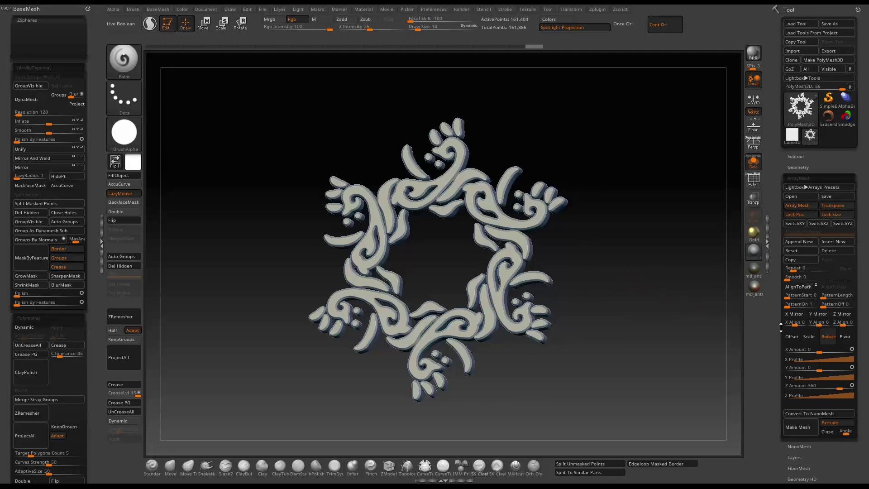
{"action": "left_click", "coordinate": [792, 427]}
{"action": "left_click", "coordinate": [753, 233]}
{"action": "mouse_move", "coordinate": [617, 295]}
{"action": "left_mouse_down"}
{"action": "mouse_move", "coordinate": [653, 300]}
{"action": "mouse_move", "coordinate": [632, 297]}
{"action": "left_mouse_up"}
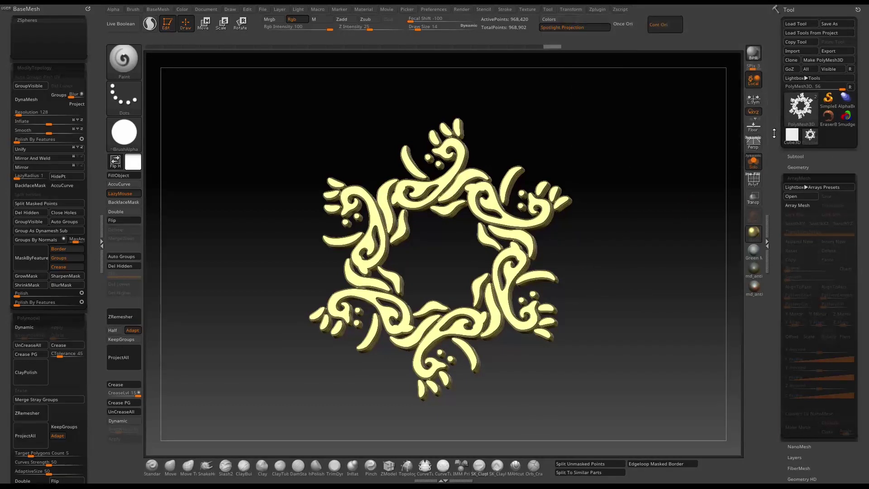
Frame the ring from the front, capture it as a new alpha with GrabDoc, and select the Standard brush.
{"action": "left_click_drag", "start_coordinate": [653, 213], "coordinate": [662, 221]}
{"action": "key", "text": "f"}
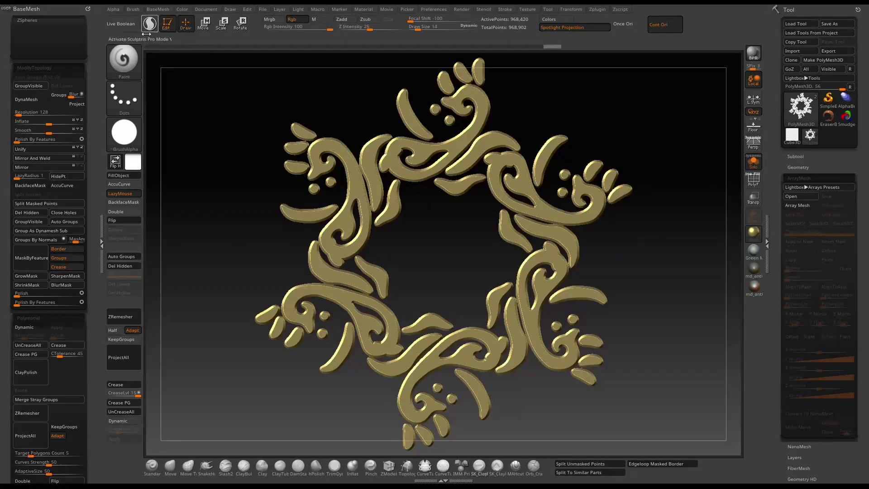
{"action": "left_click", "coordinate": [113, 9]}
{"action": "left_click", "coordinate": [108, 8]}
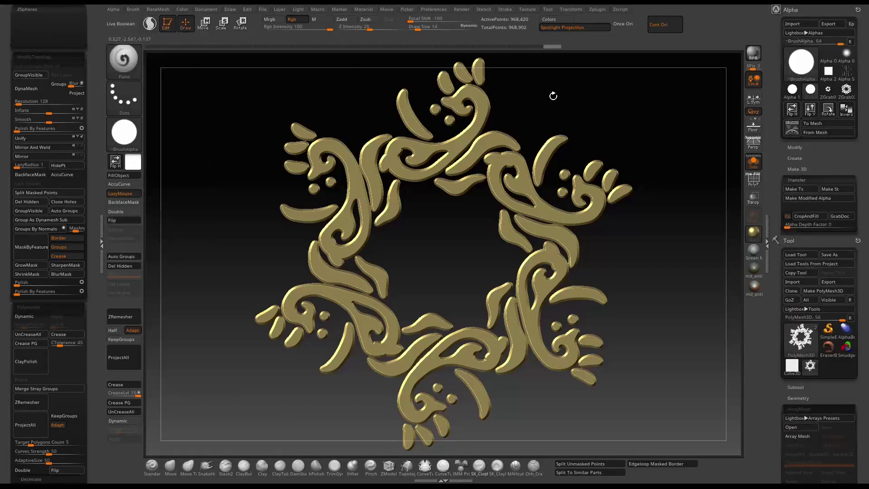
{"action": "left_click", "coordinate": [802, 180]}
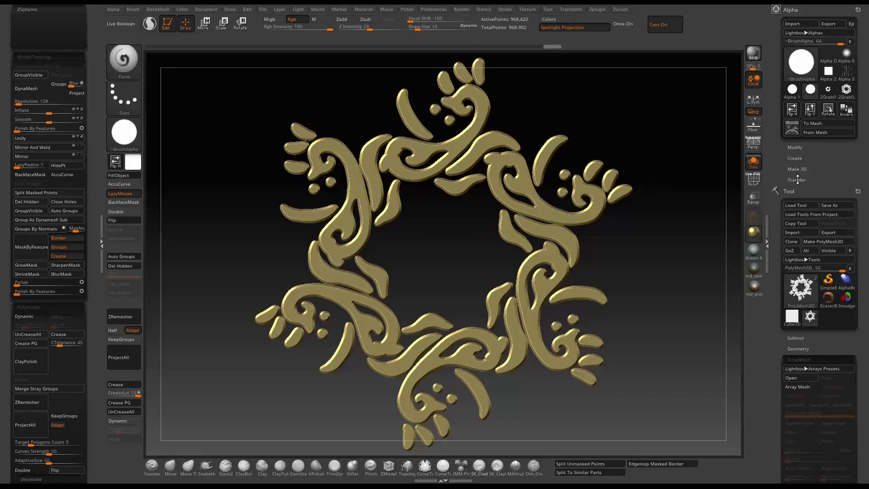
{"action": "left_click", "coordinate": [798, 180]}
{"action": "left_click", "coordinate": [841, 216]}
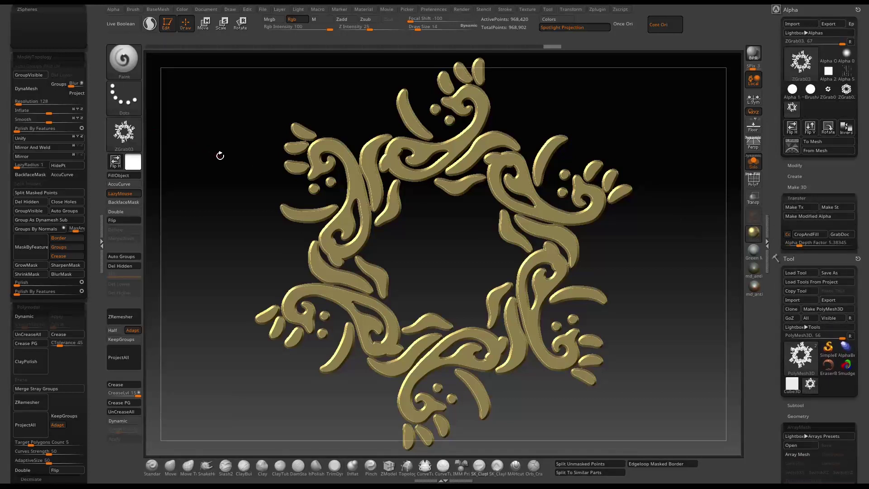
{"action": "left_click", "coordinate": [153, 465]}
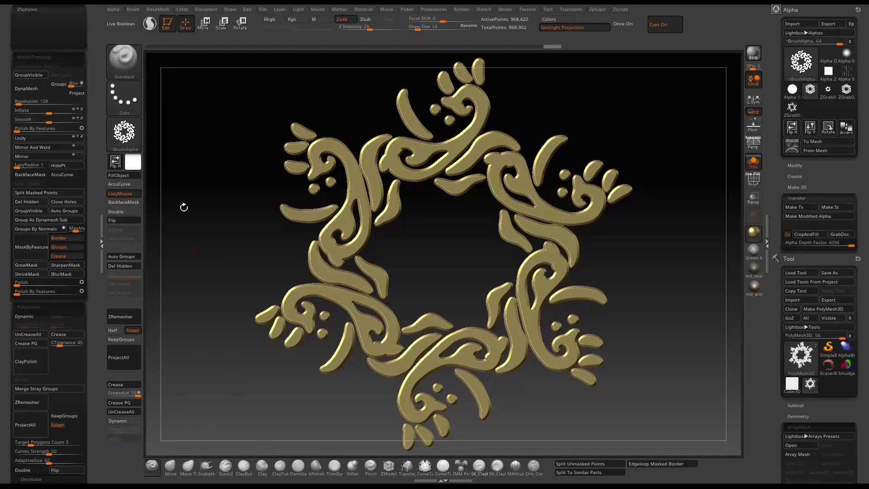
Assign the ZGrab03 alpha of the ring to the Standard brush, leave Edit mode and clear the canvas.
{"action": "left_click", "coordinate": [124, 133]}
{"action": "left_click", "coordinate": [424, 265]}
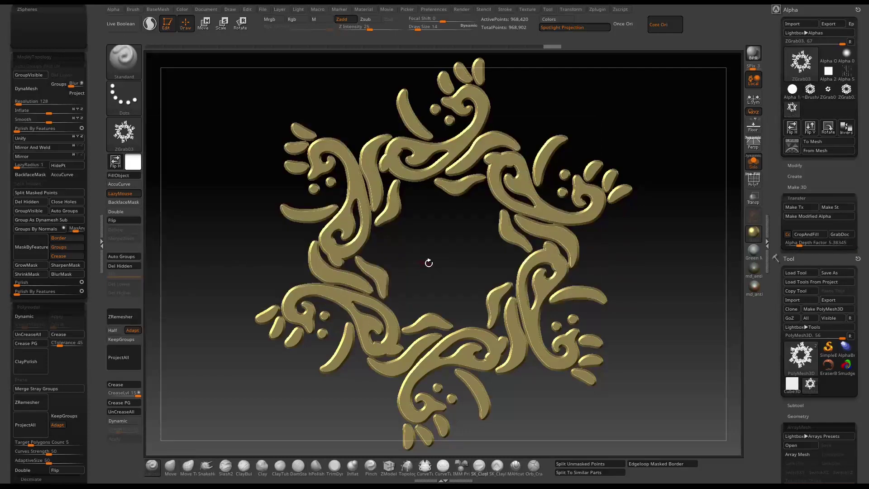
{"action": "key", "text": "t"}
{"action": "key", "text": "ctrl+n"}
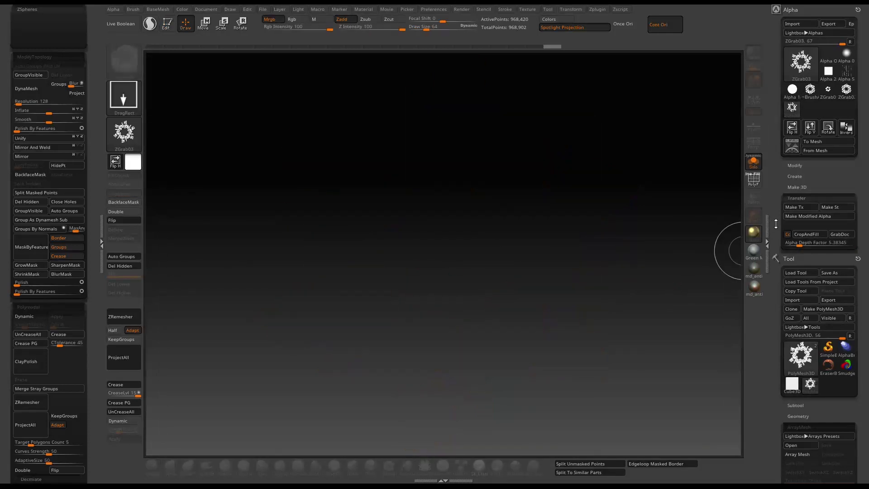
Switch the active tool from the ring mesh to the Cylinder3D primitive.
{"action": "left_click_drag", "start_coordinate": [775, 226], "coordinate": [774, 46]}
{"action": "left_click", "coordinate": [828, 168]}
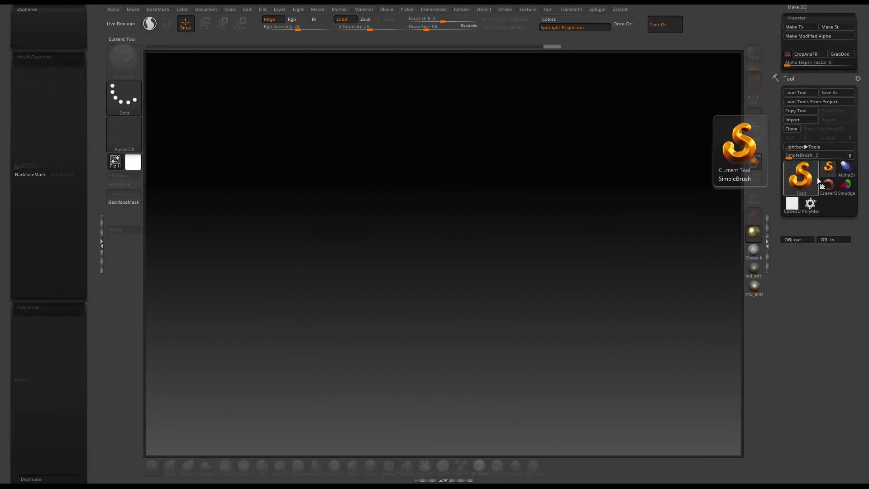
{"action": "left_click", "coordinate": [814, 179]}
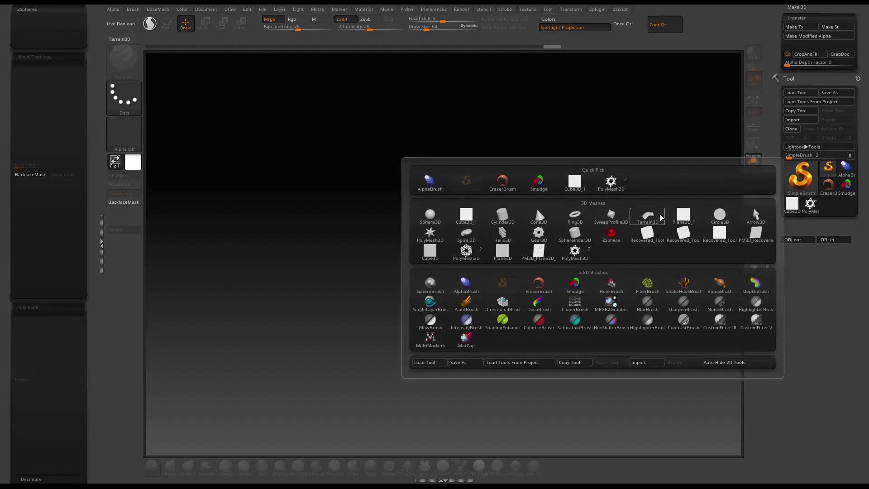
{"action": "mouse_move", "coordinate": [677, 218]}
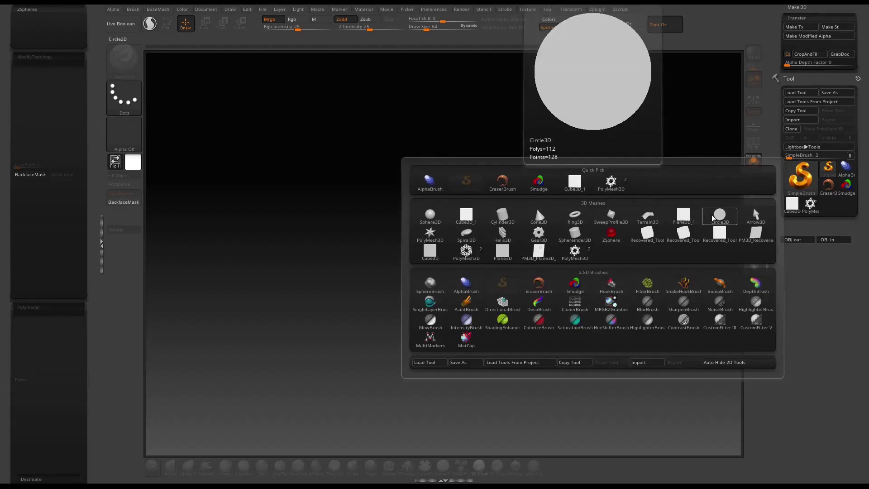
{"action": "left_click", "coordinate": [502, 215]}
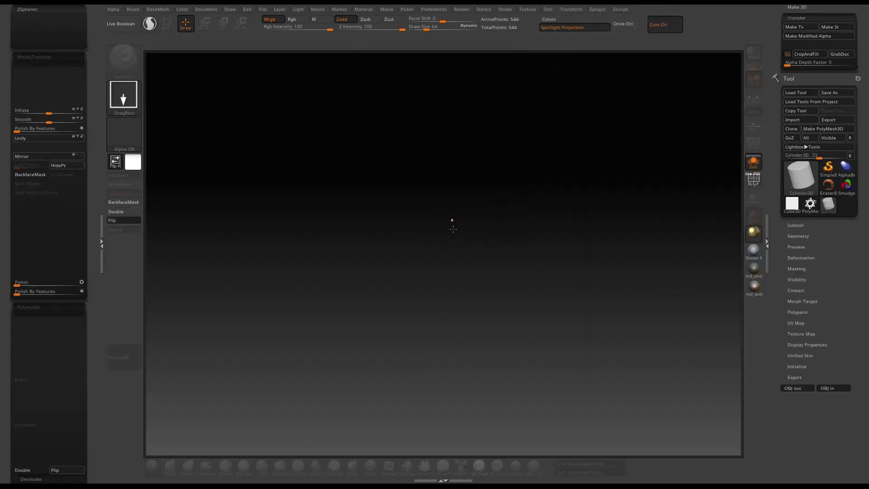
Draw a large upright cylinder on the canvas, turn on perspective and subdivide the cylinder five times.
{"action": "left_click_drag", "start_coordinate": [654, 301], "coordinate": [630, 319]}
{"action": "key", "text": "p"}
{"action": "key", "text": "ctrl+d"}
{"action": "key", "text": "ctrl+d"}
{"action": "key", "text": "ctrl+d"}
{"action": "key", "text": "ctrl+d"}
{"action": "key", "text": "ctrl+d"}
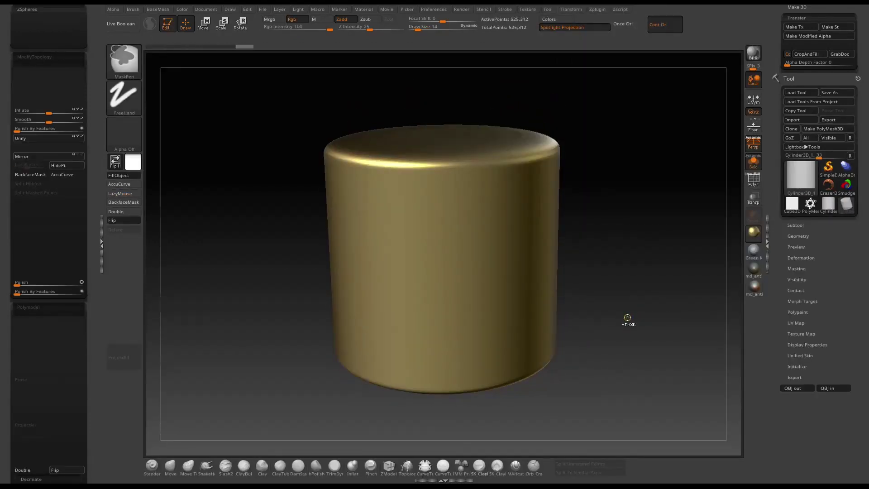
Emboss the ring alpha onto the cylinder's side with the Standard brush, a DragRect stroke and a Focal Shift of -100.
{"action": "mouse_move", "coordinate": [631, 315]}
{"action": "left_mouse_down"}
{"action": "mouse_move", "coordinate": [623, 308]}
{"action": "mouse_move", "coordinate": [625, 320]}
{"action": "mouse_move", "coordinate": [629, 307]}
{"action": "left_mouse_up"}
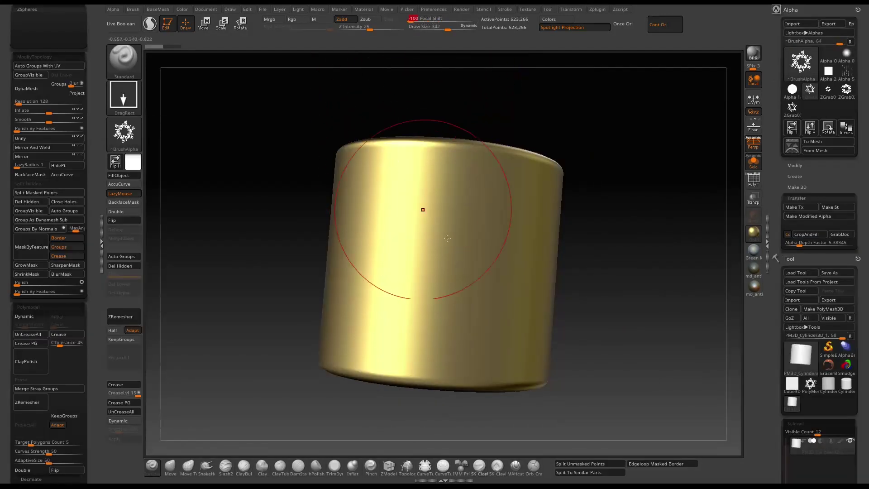
{"action": "mouse_move", "coordinate": [432, 247]}
{"action": "left_mouse_down"}
{"action": "mouse_move", "coordinate": [513, 368]}
{"action": "mouse_move", "coordinate": [614, 300]}
{"action": "left_mouse_up"}
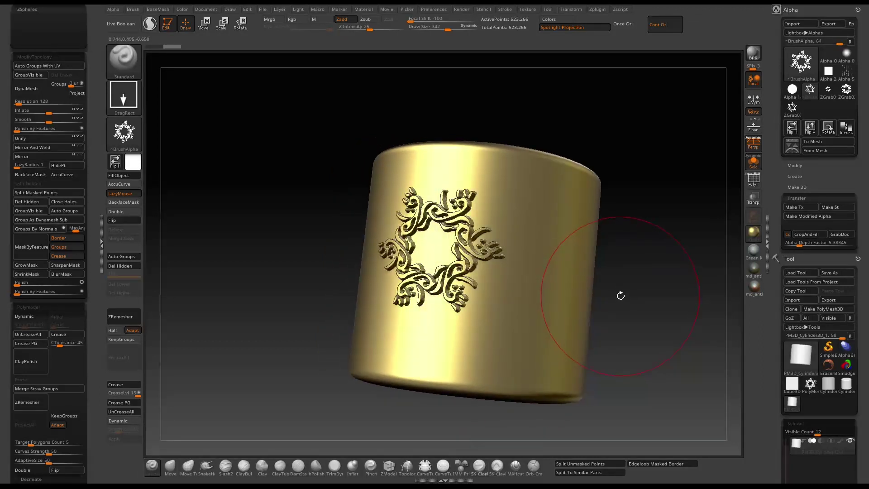
{"action": "key", "text": "shift"}
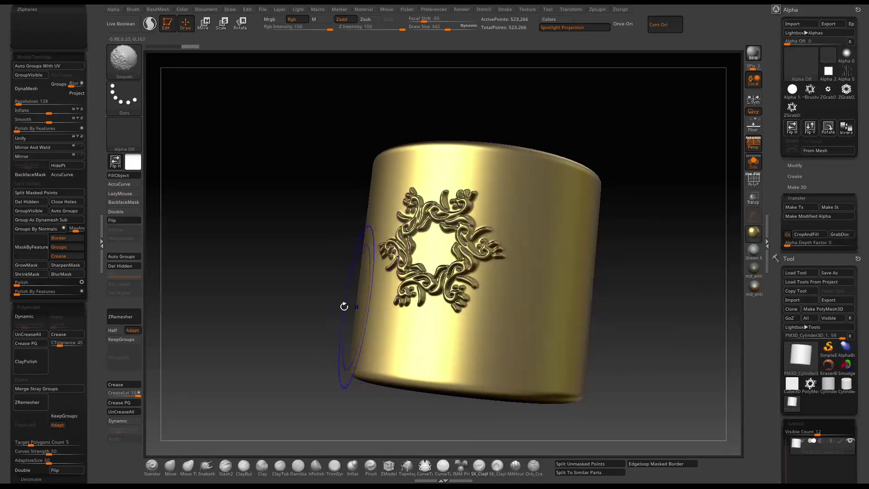
{"action": "mouse_move", "coordinate": [253, 317]}
{"action": "left_mouse_down"}
{"action": "mouse_move", "coordinate": [291, 329]}
{"action": "mouse_move", "coordinate": [268, 318]}
{"action": "mouse_move", "coordinate": [280, 329]}
{"action": "left_mouse_up"}
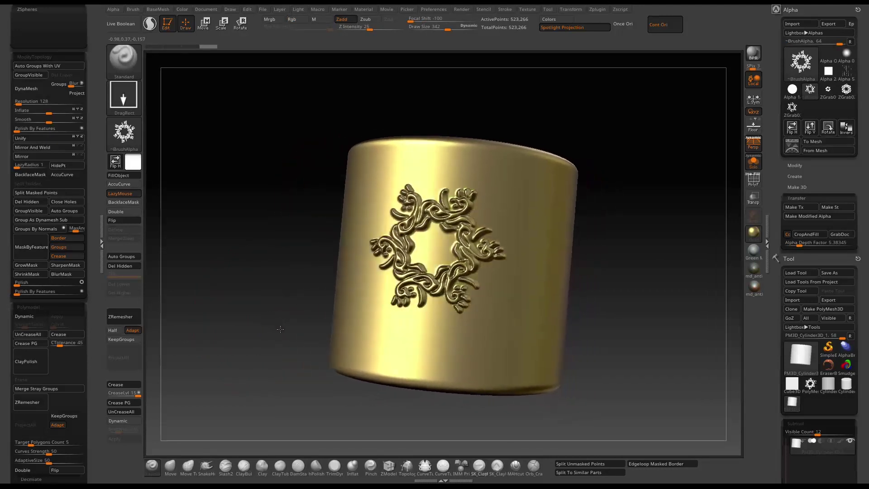